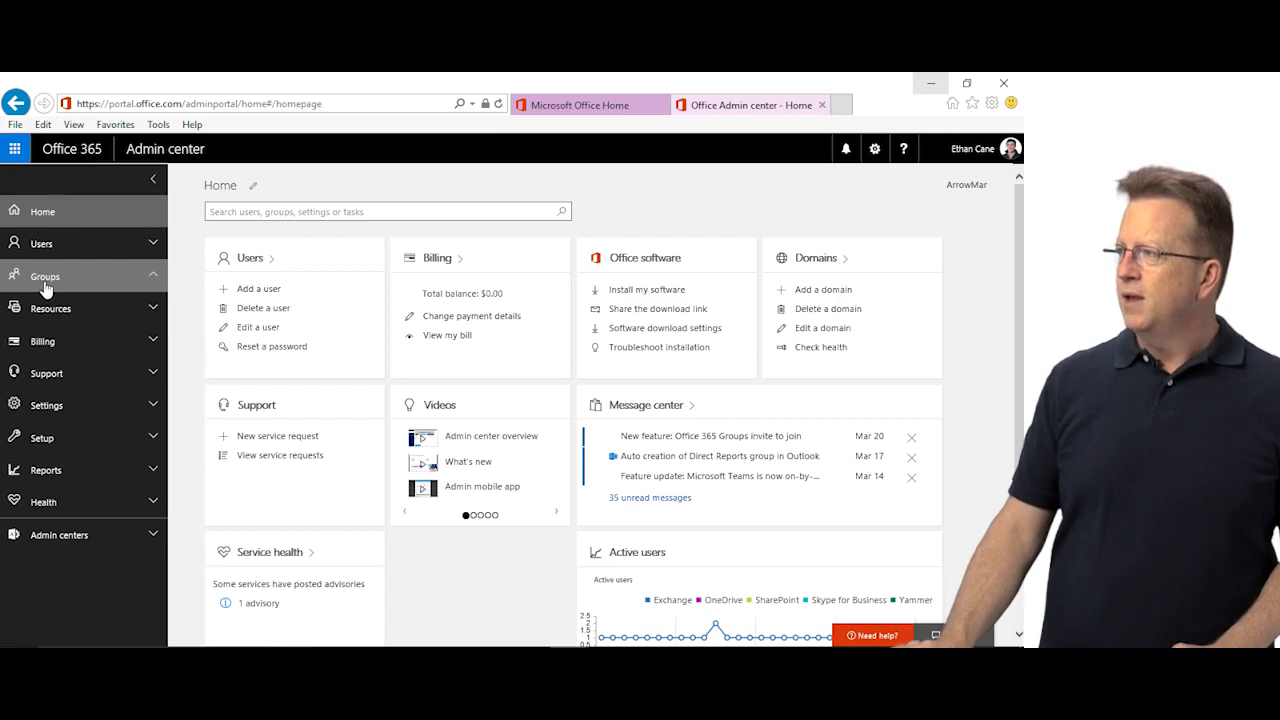
# - Create a security group named Demo Security in the groups list, leaving its description blank
pyautogui.click(42, 314)
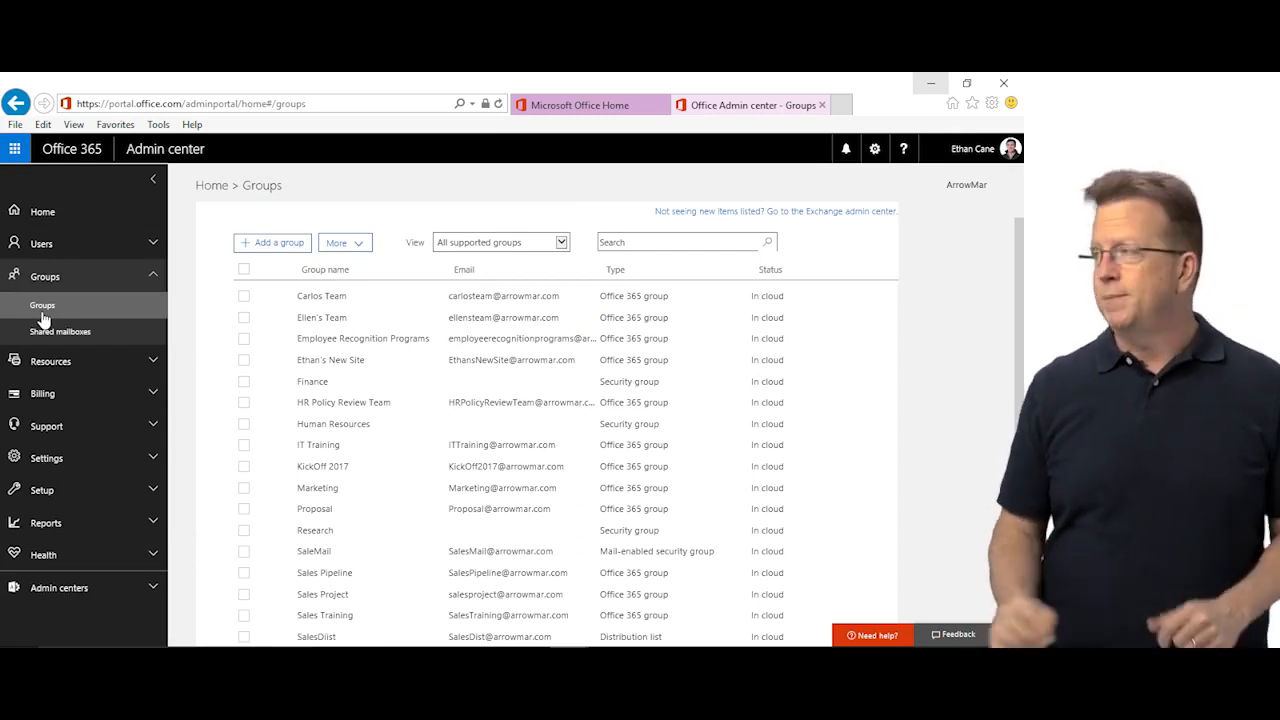
pyautogui.click(275, 247)
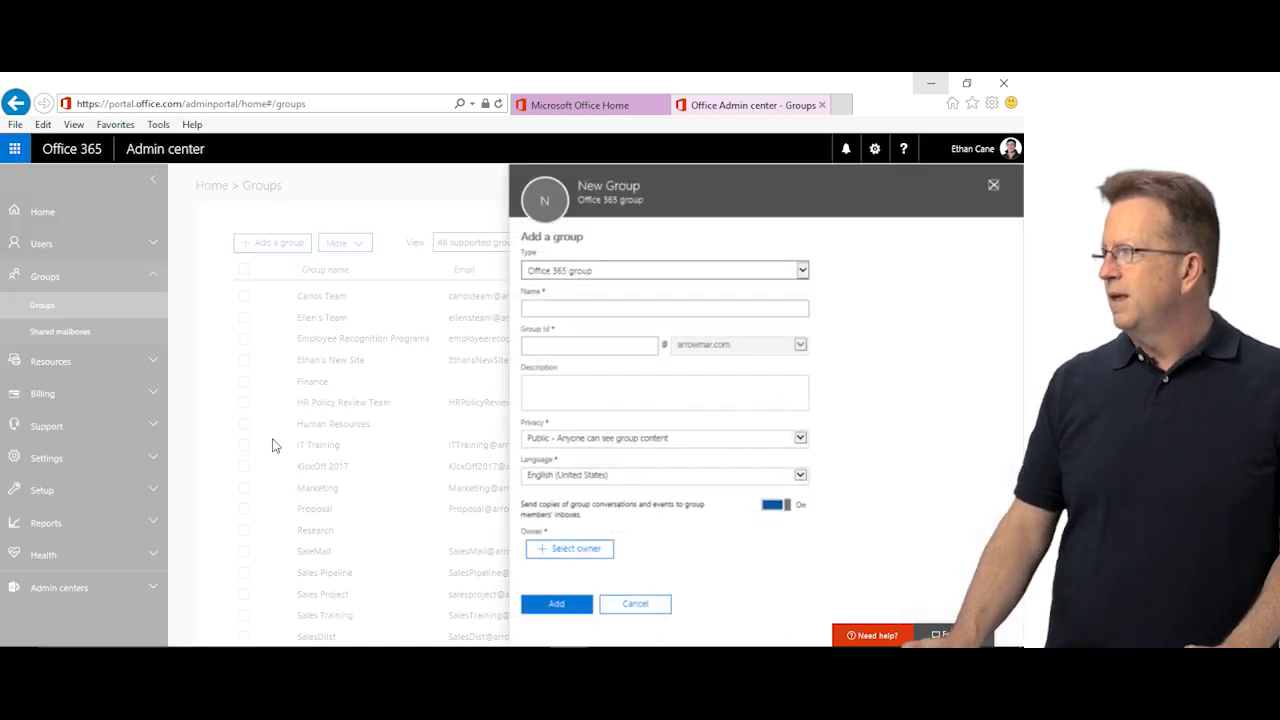
pyautogui.click(802, 271)
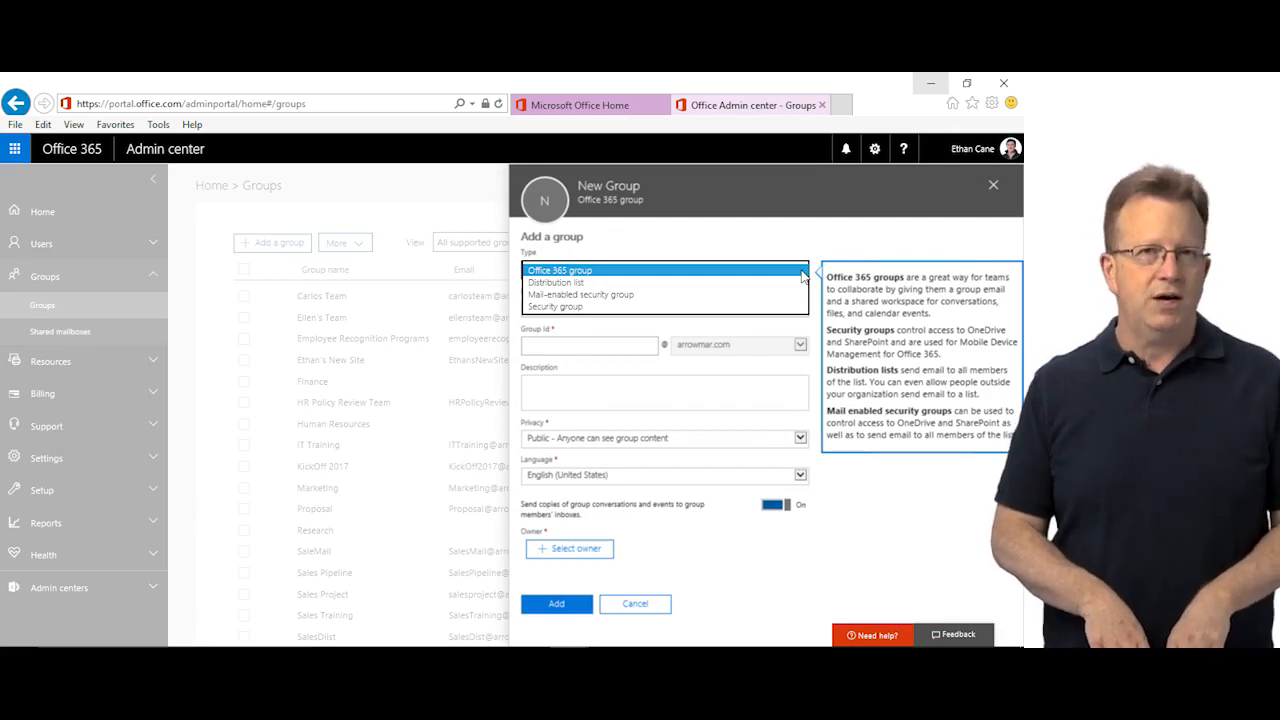
pyautogui.click(555, 306)
pyautogui.click(566, 310)
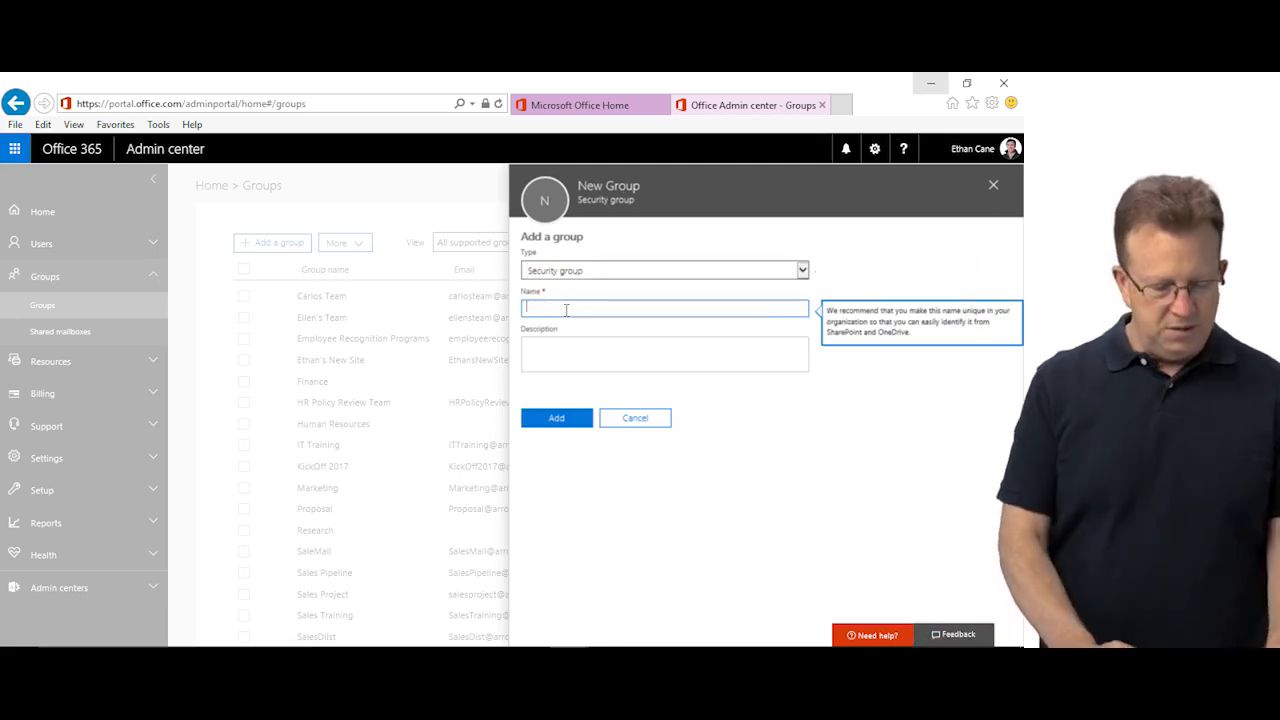
pyautogui.write('Demo Security')
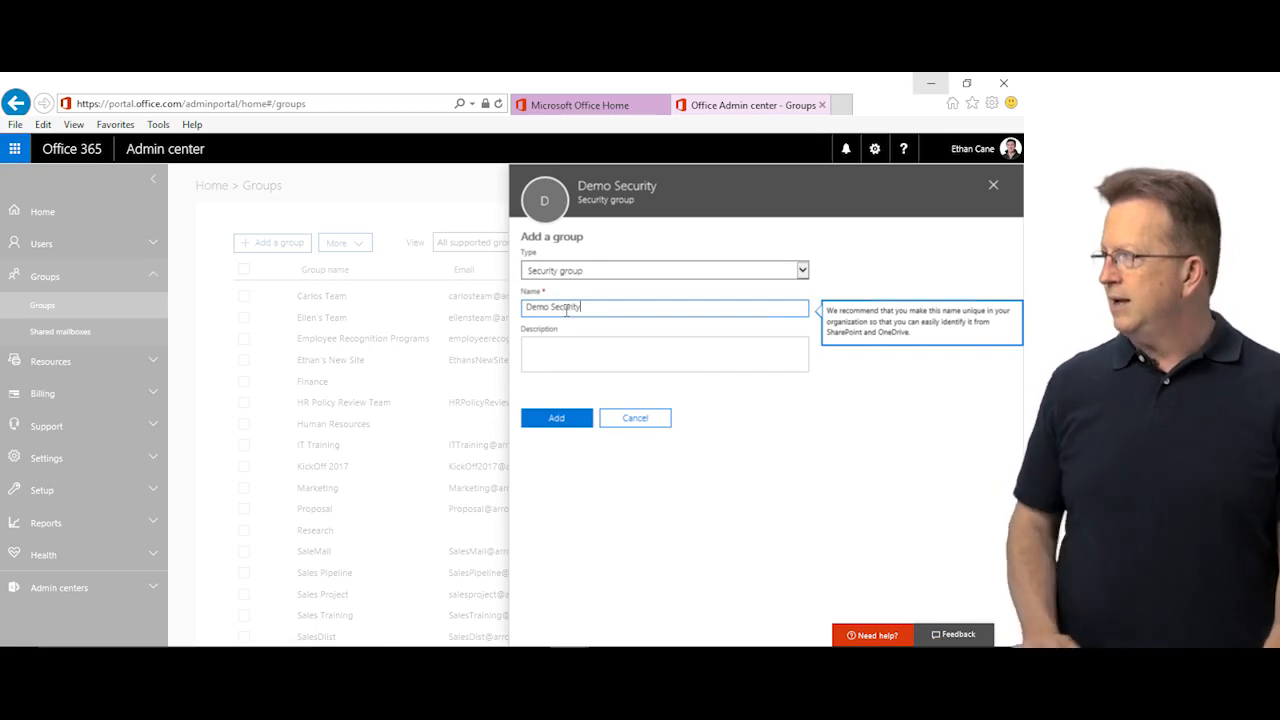
pyautogui.click(651, 357)
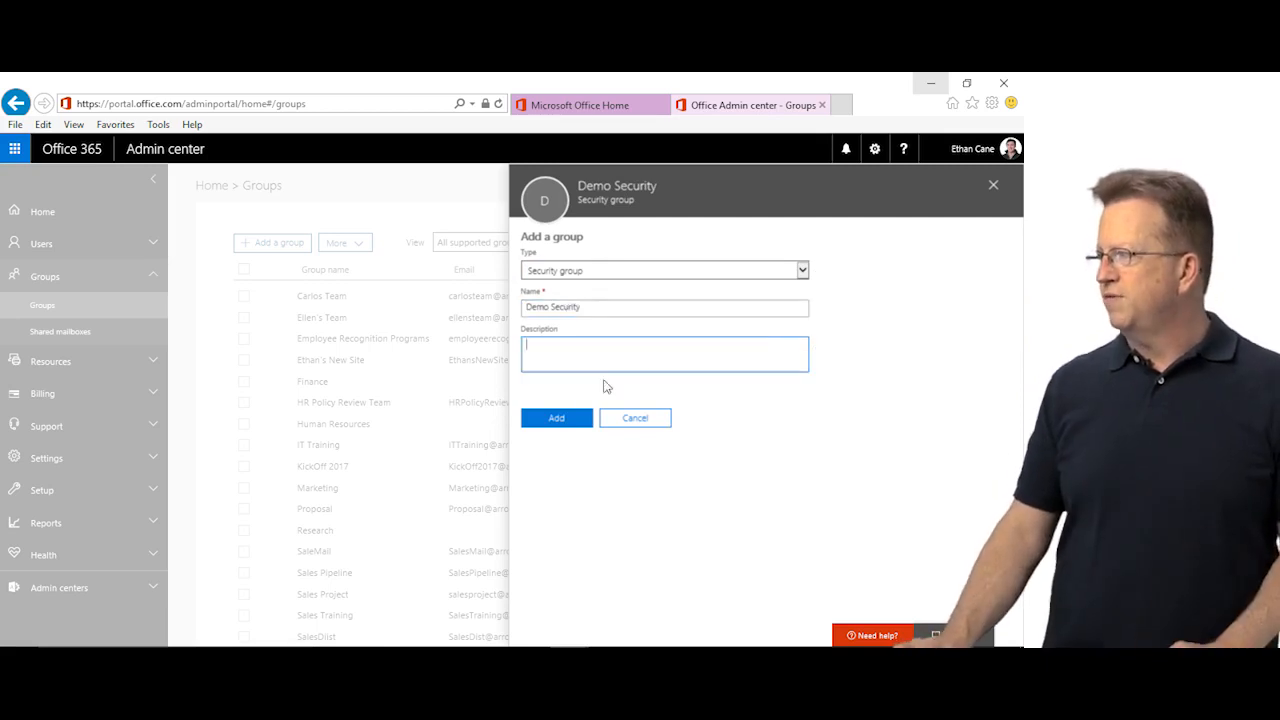
pyautogui.click(529, 420)
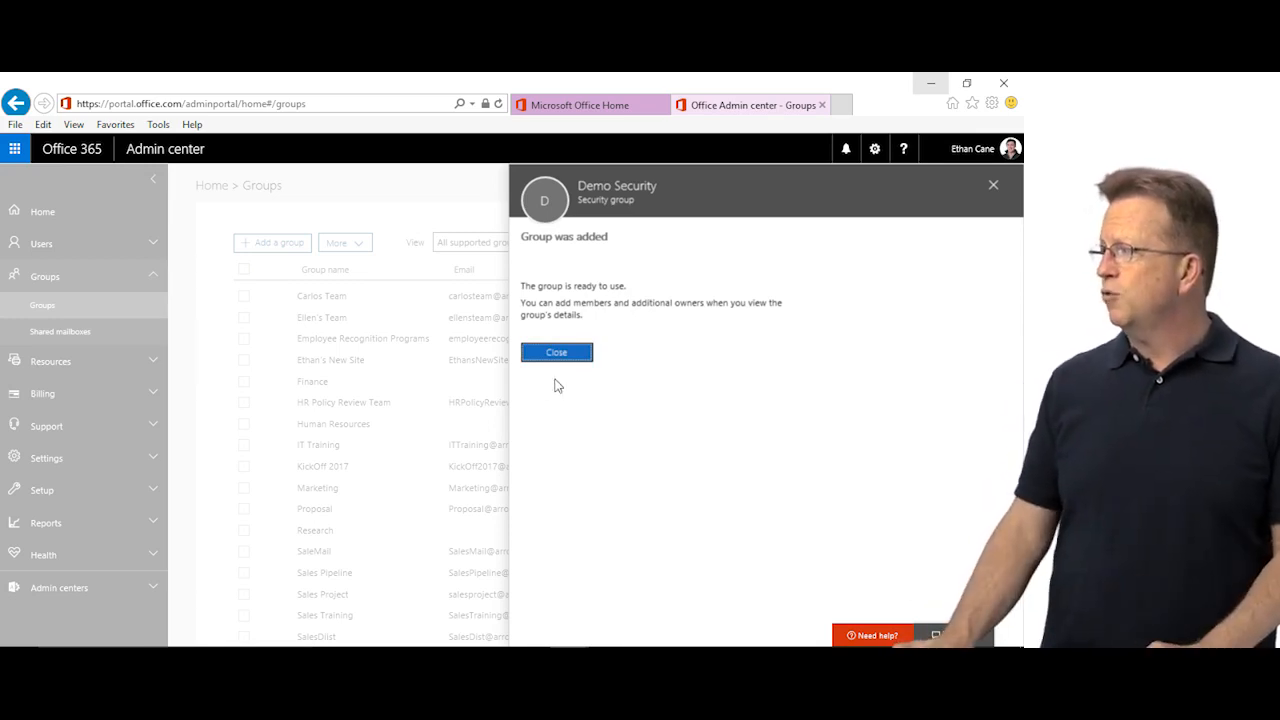
pyautogui.click(557, 353)
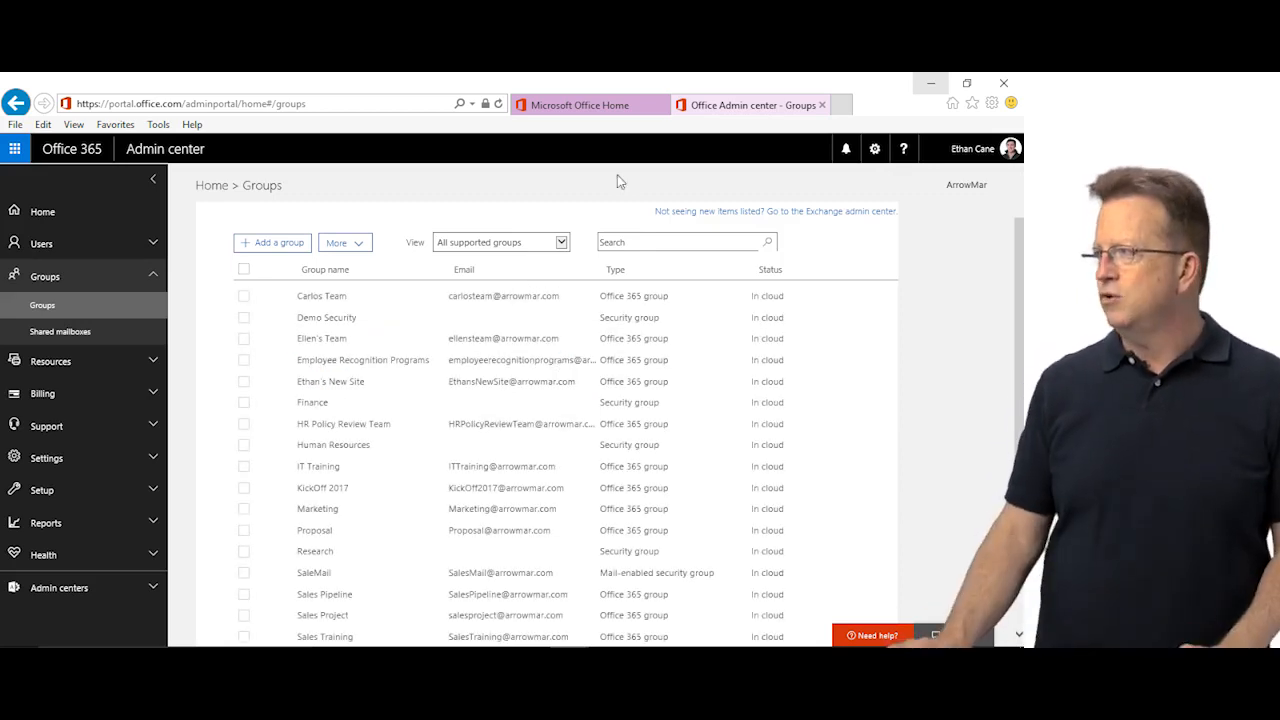
# - Add the first two listed users as members of the Demo Security group and close its details
pyautogui.click(243, 318)
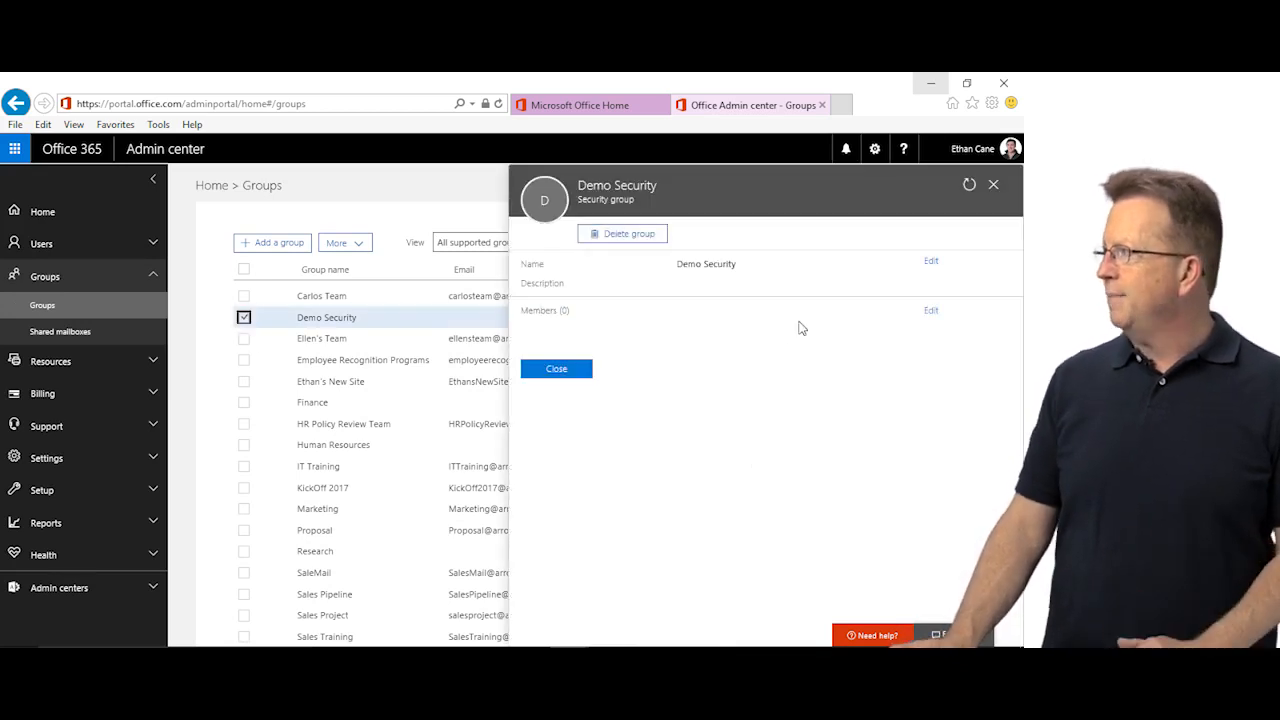
pyautogui.click(931, 312)
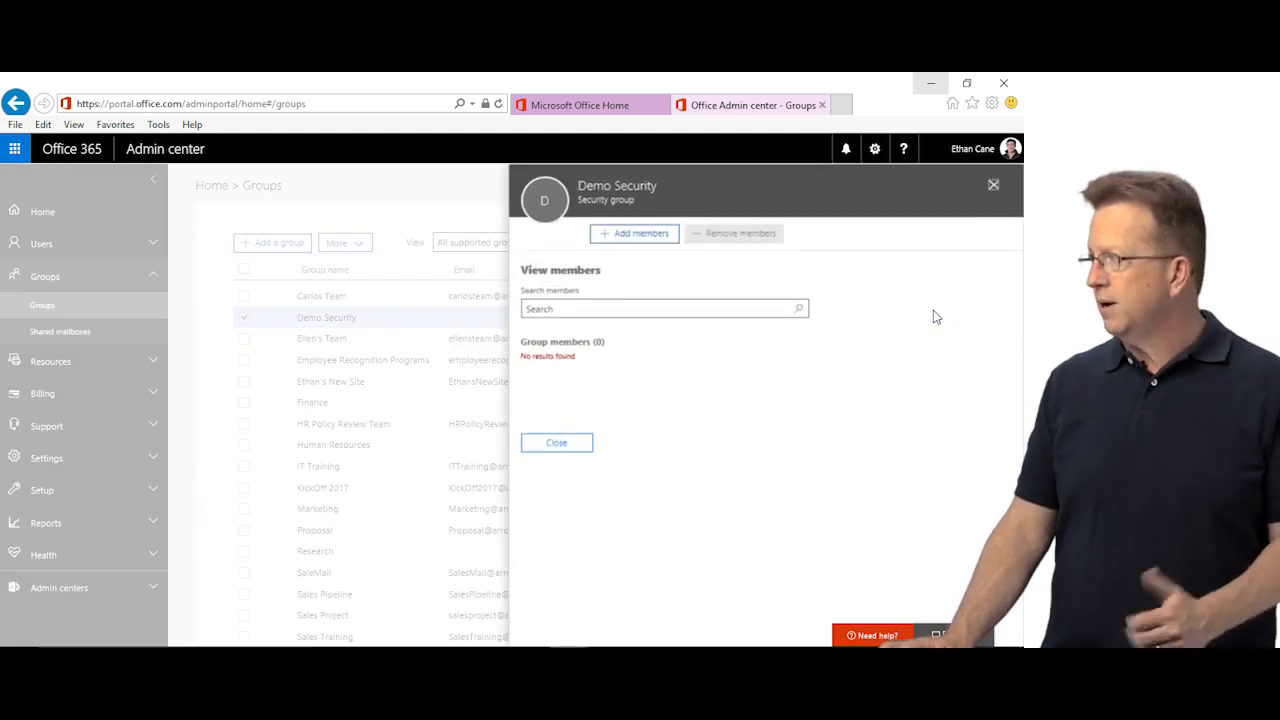
pyautogui.click(640, 240)
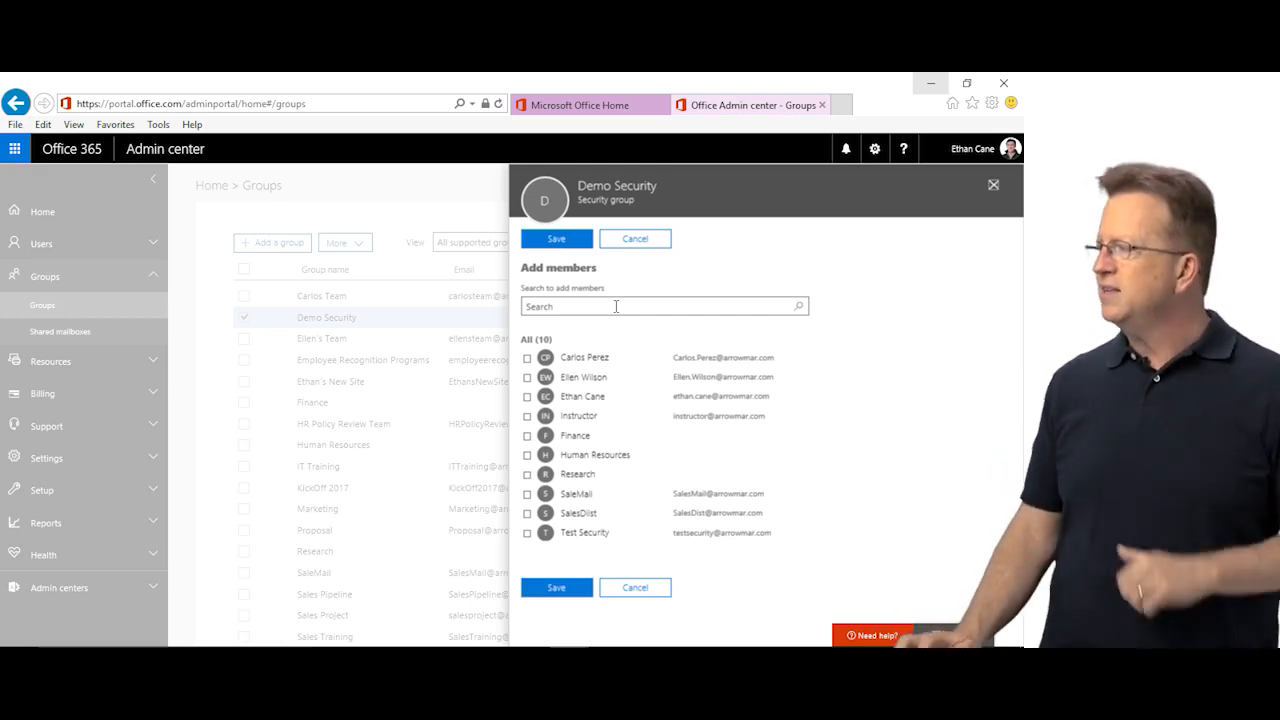
pyautogui.click(527, 379)
pyautogui.click(527, 390)
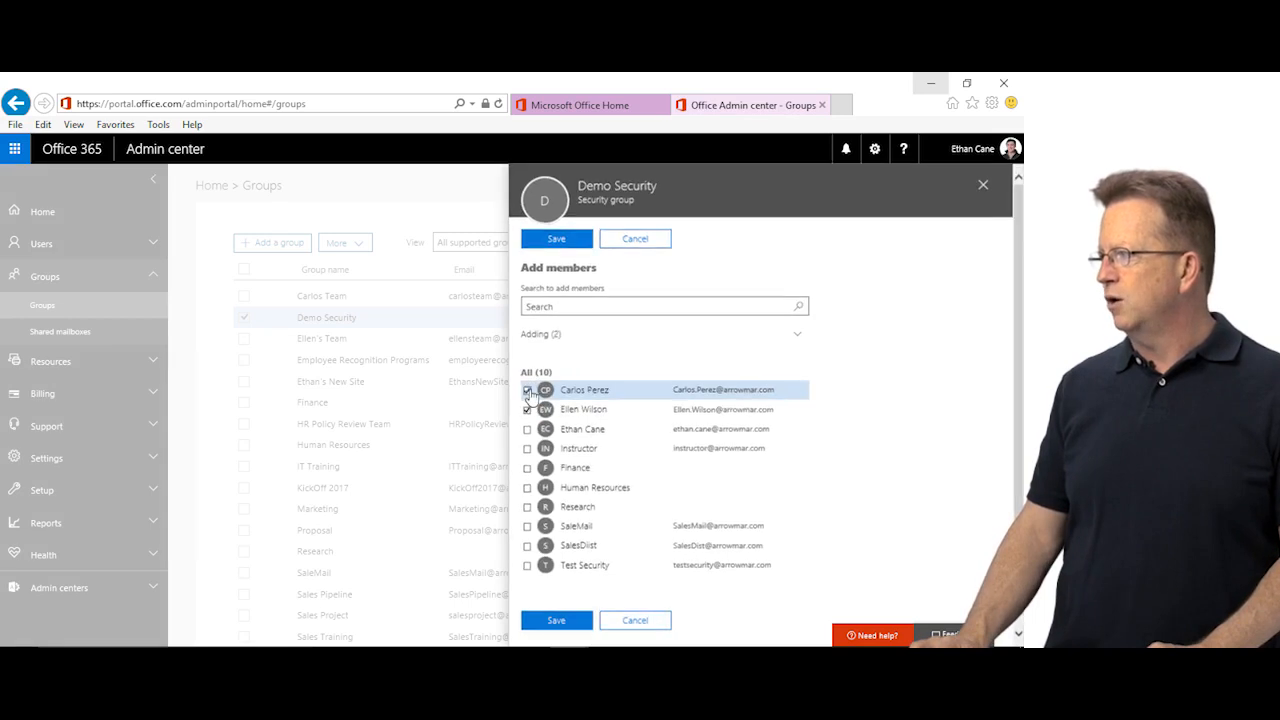
pyautogui.click(557, 618)
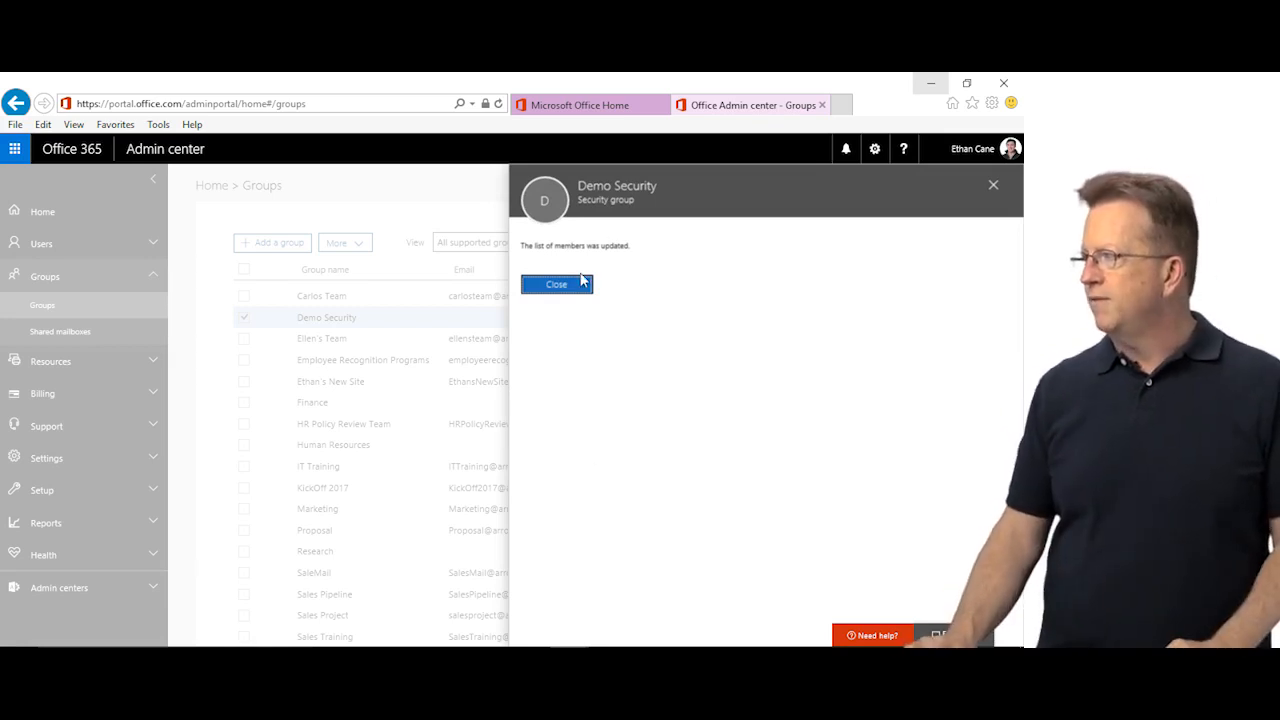
pyautogui.click(566, 285)
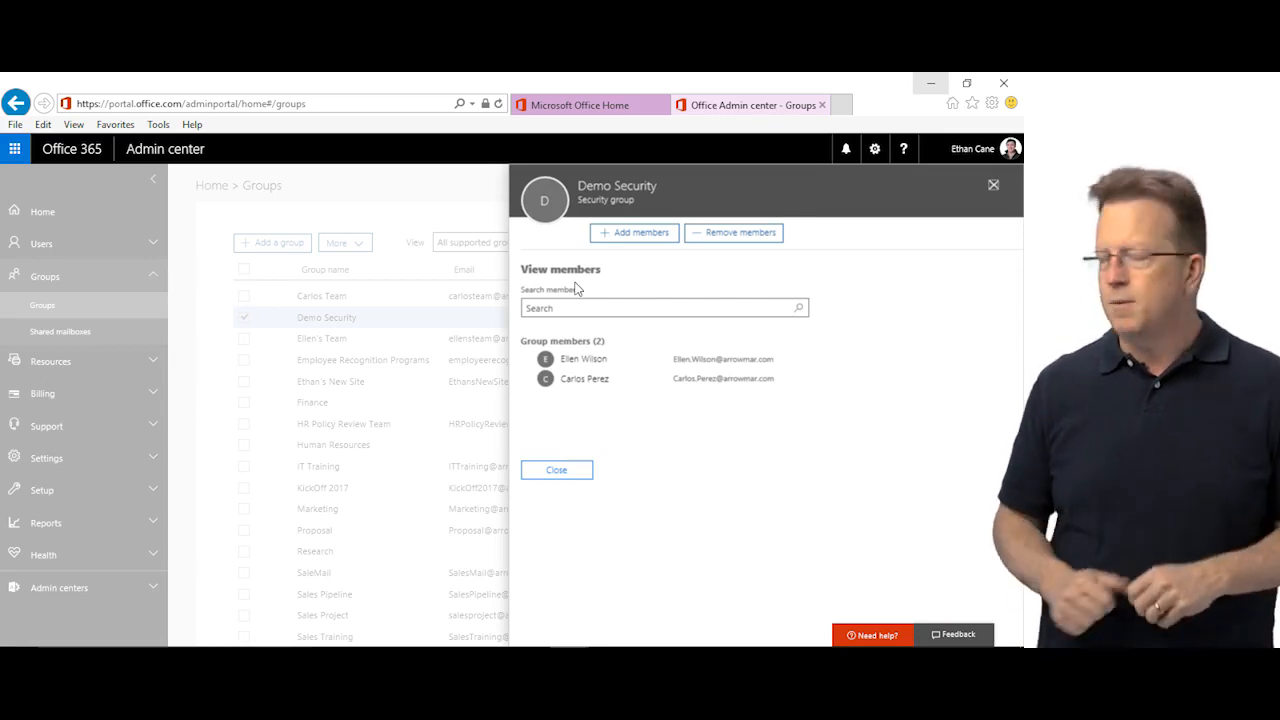
pyautogui.click(555, 470)
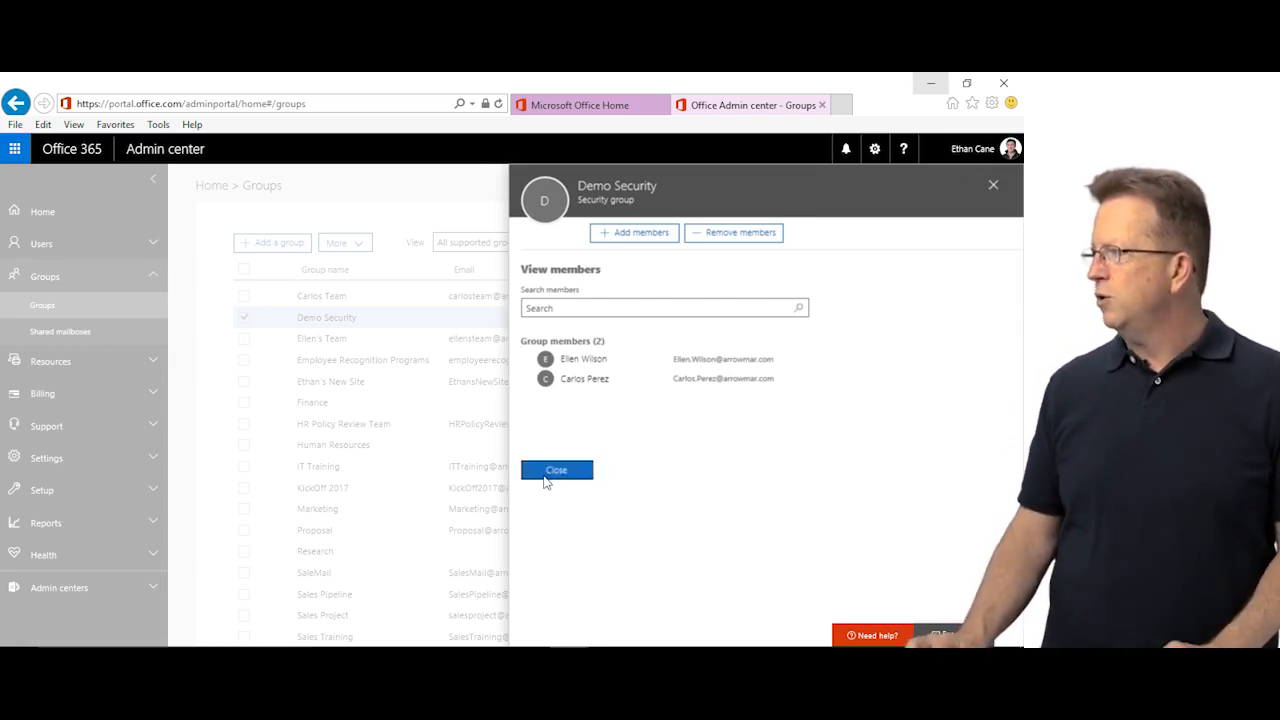
pyautogui.click(556, 381)
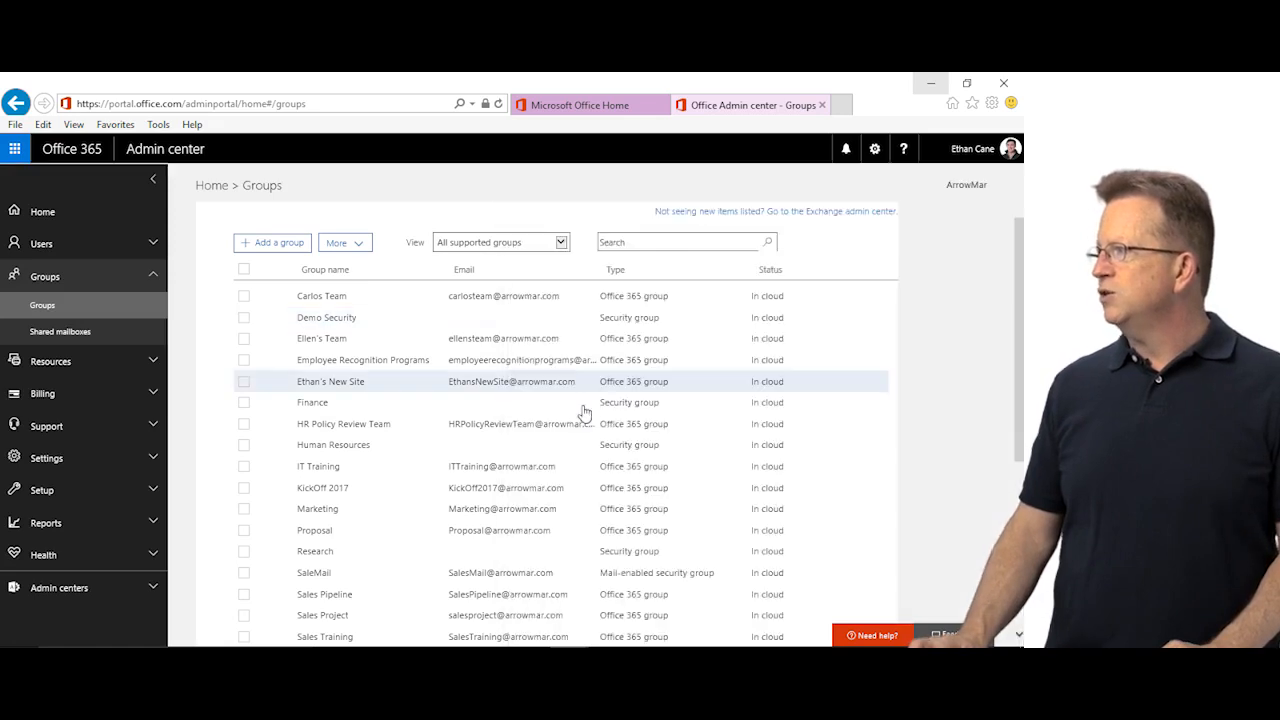
pyautogui.click(278, 244)
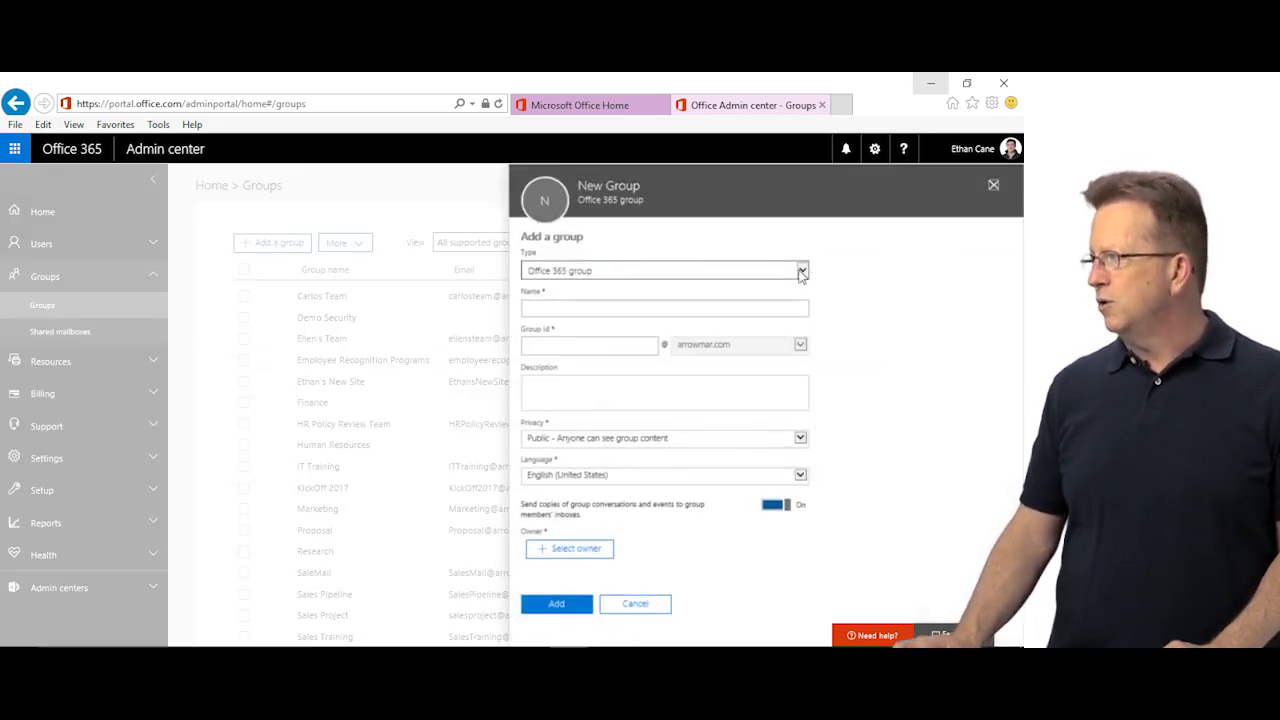
pyautogui.click(801, 272)
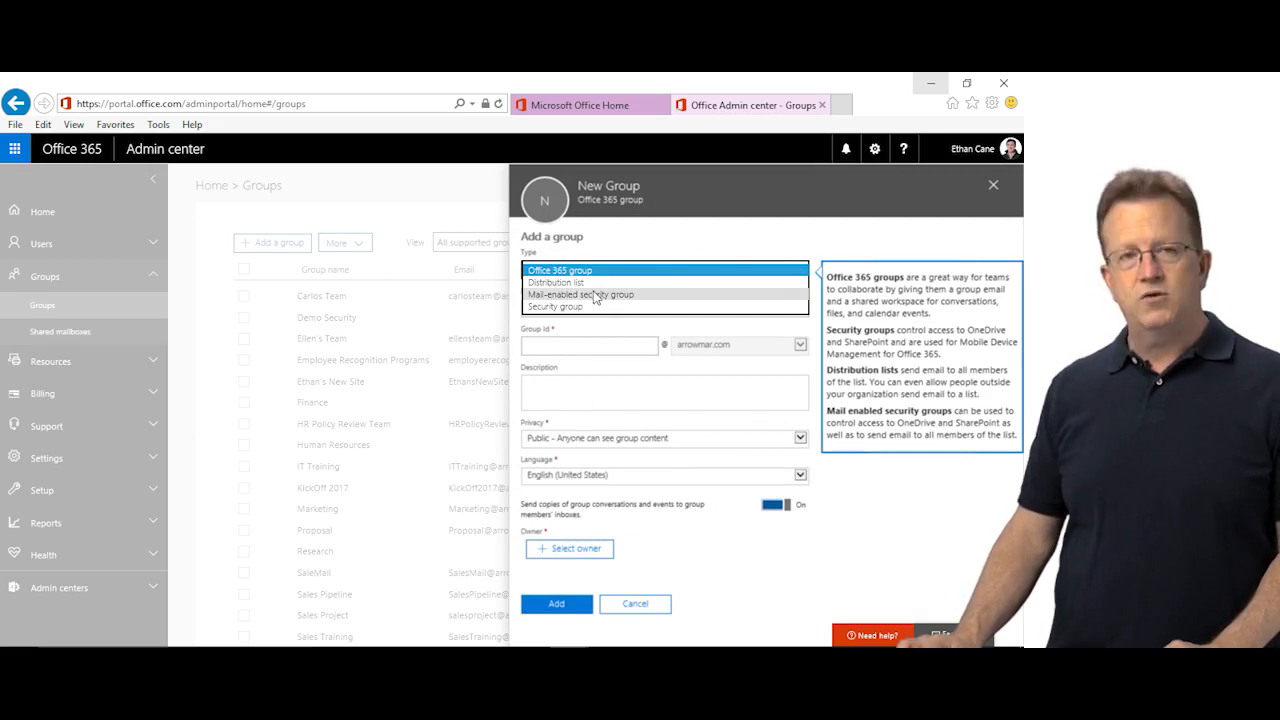
pyautogui.click(593, 283)
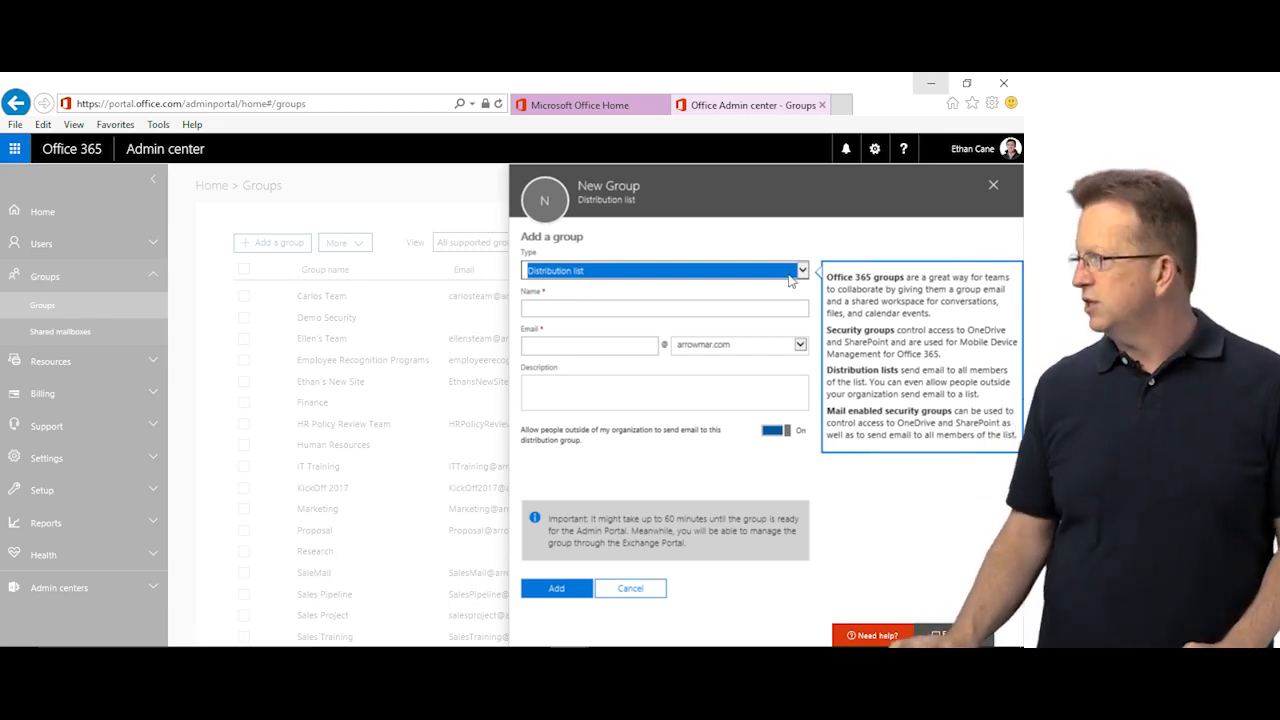
pyautogui.click(995, 187)
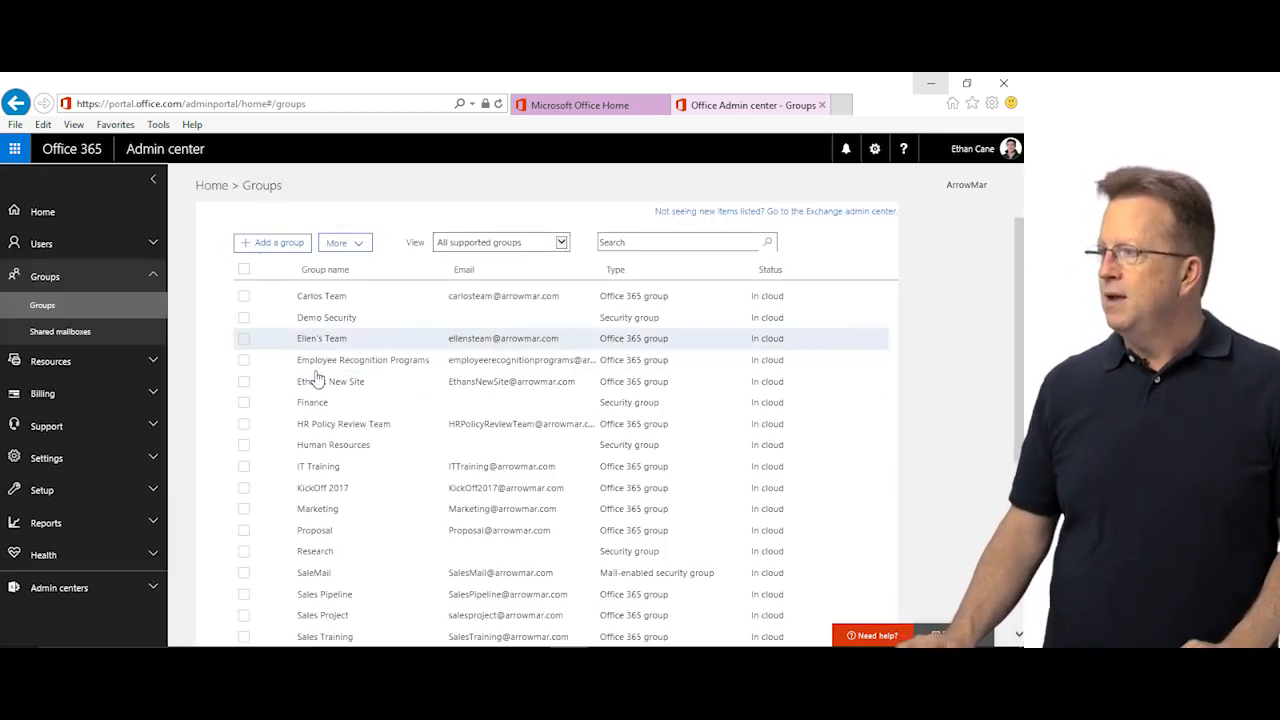
# - Switch to the Exchange admin center and open its recipient groups list
pyautogui.click(151, 588)
pyautogui.scroll(-2, 130, 555)
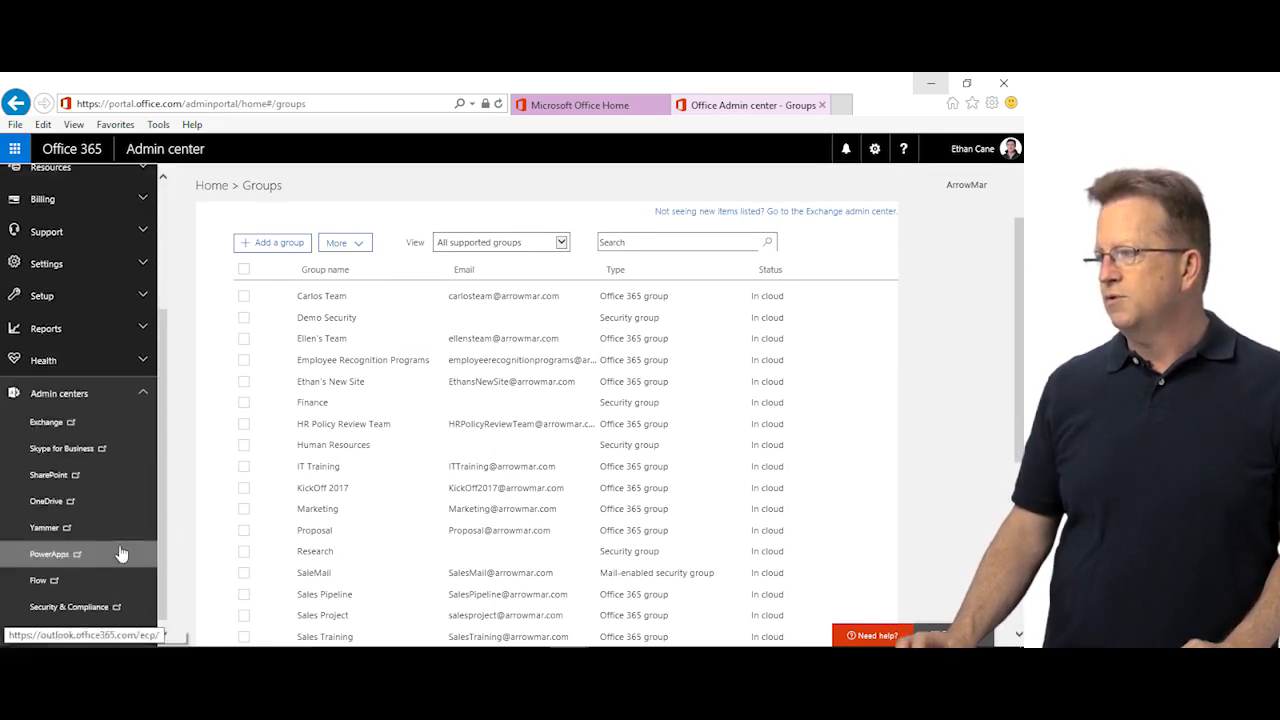
pyautogui.click(55, 420)
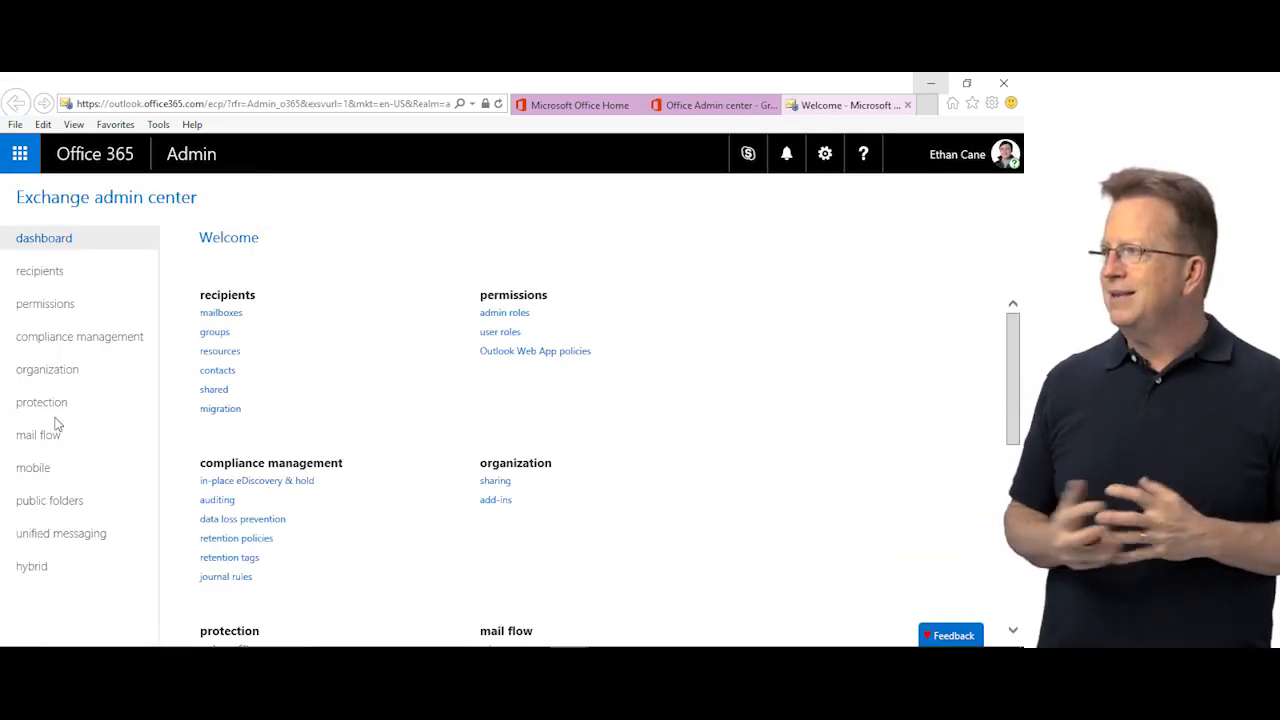
pyautogui.click(215, 332)
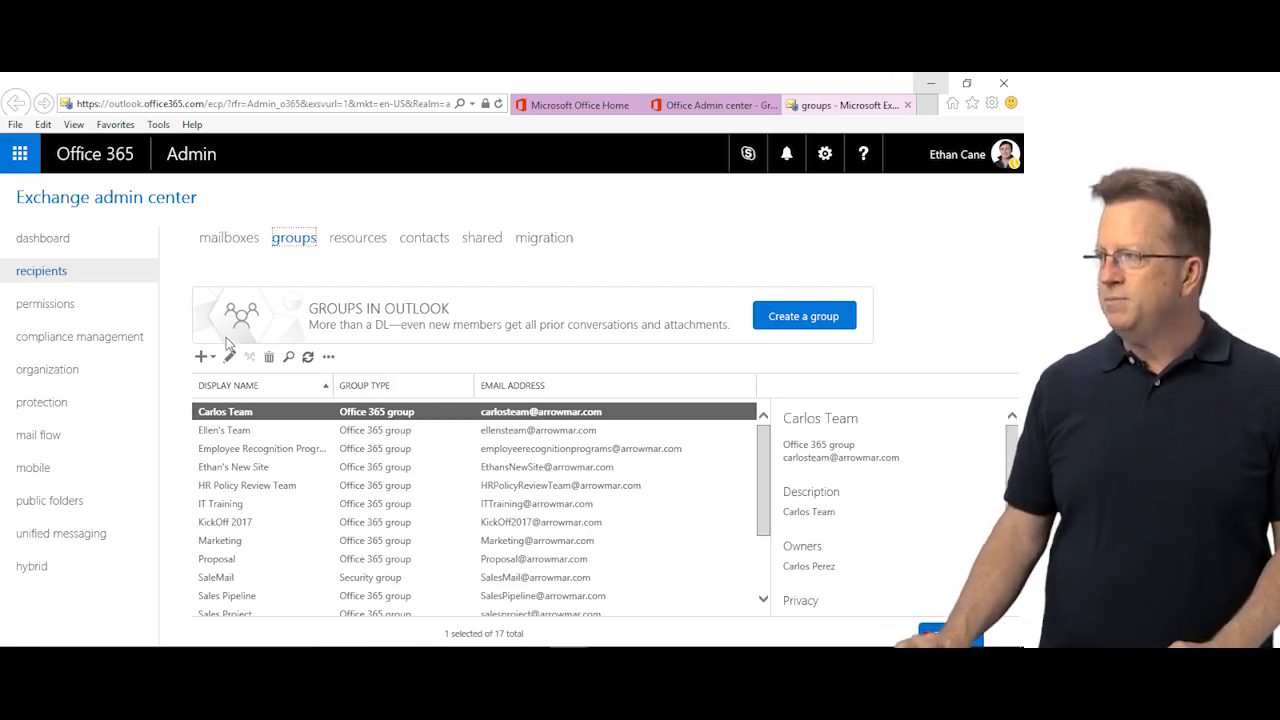
# - Start a new dynamic distribution group with the display name Dynamic Demo and the alias Dynamic
pyautogui.click(202, 357)
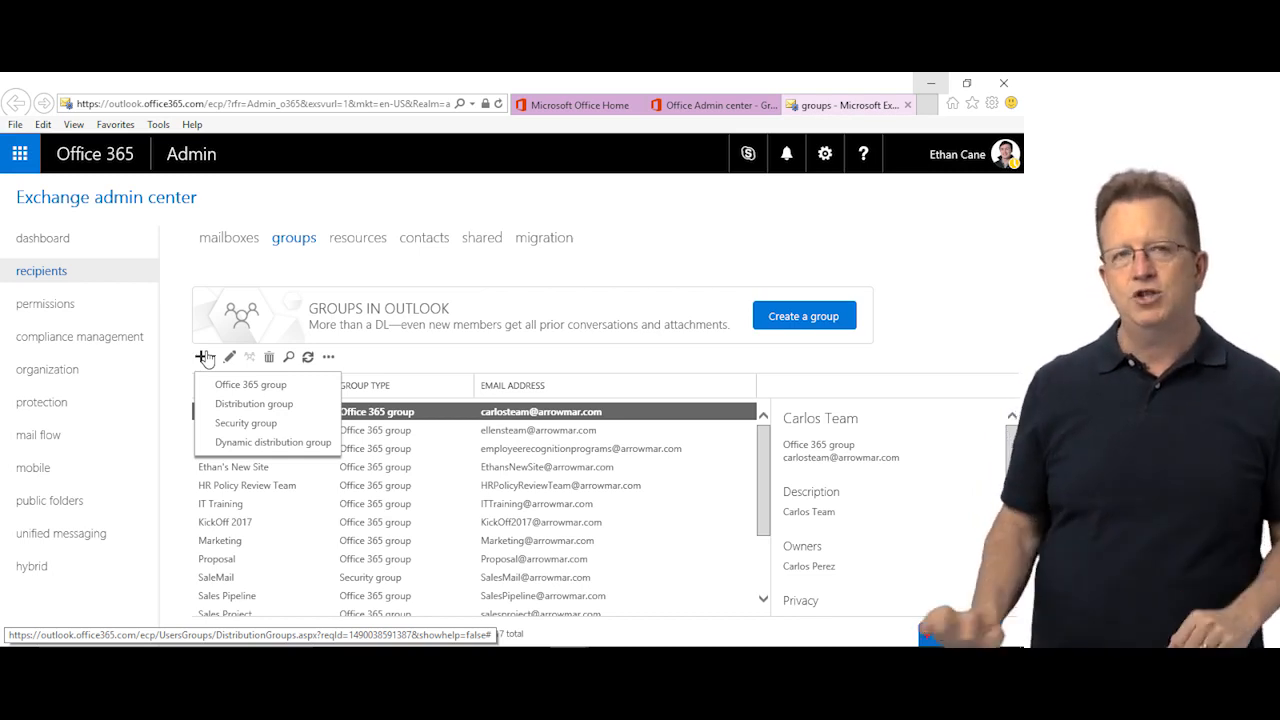
pyautogui.click(265, 442)
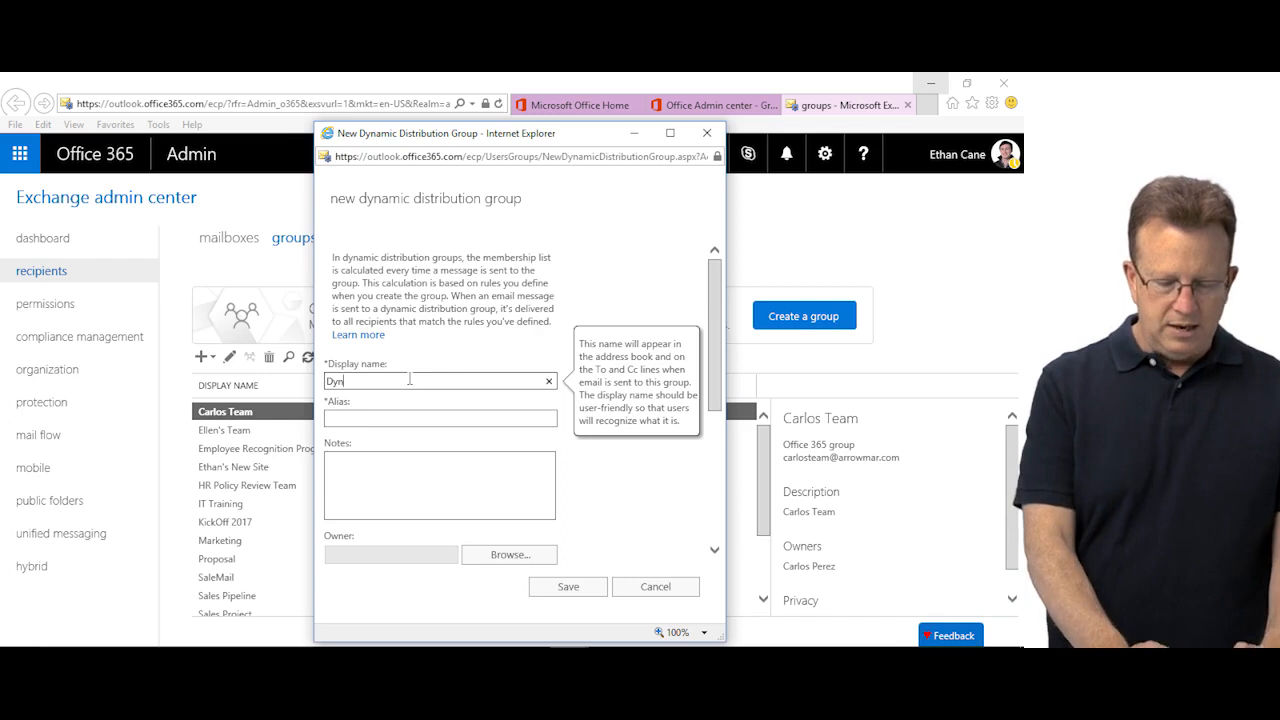
pyautogui.write('Dynamic Demo')
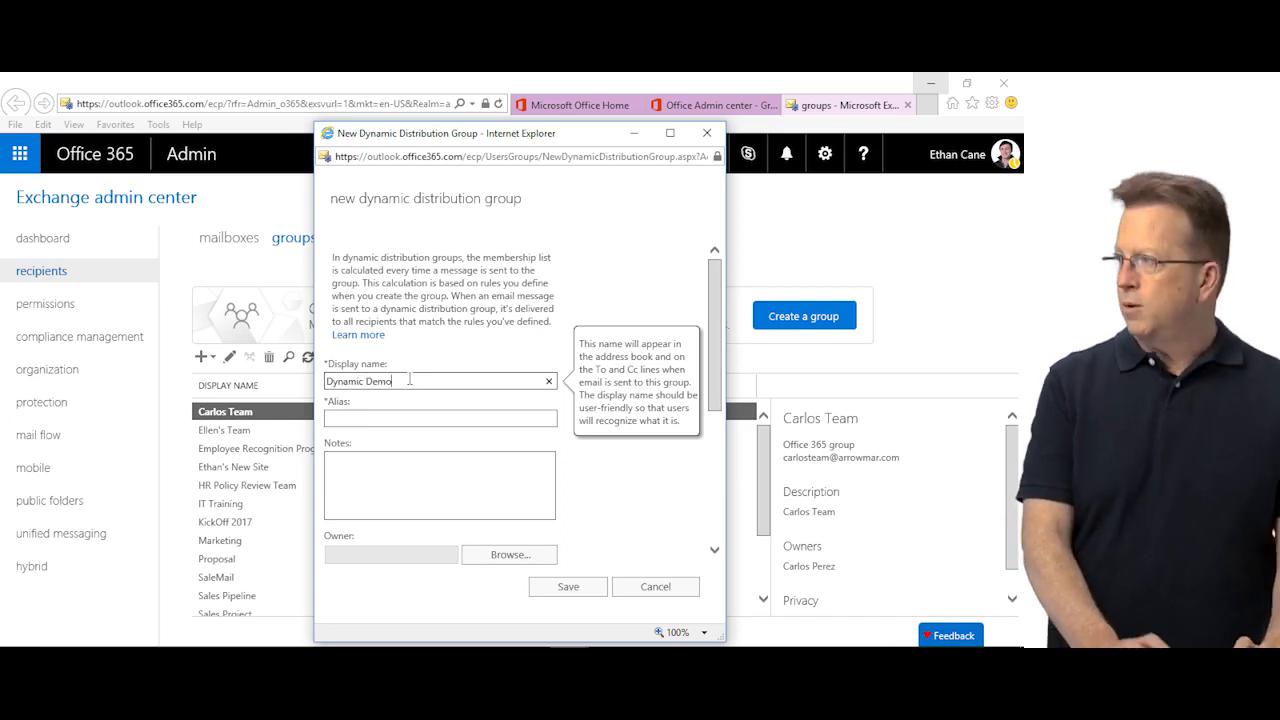
pyautogui.click(348, 421)
pyautogui.write('Dyna')
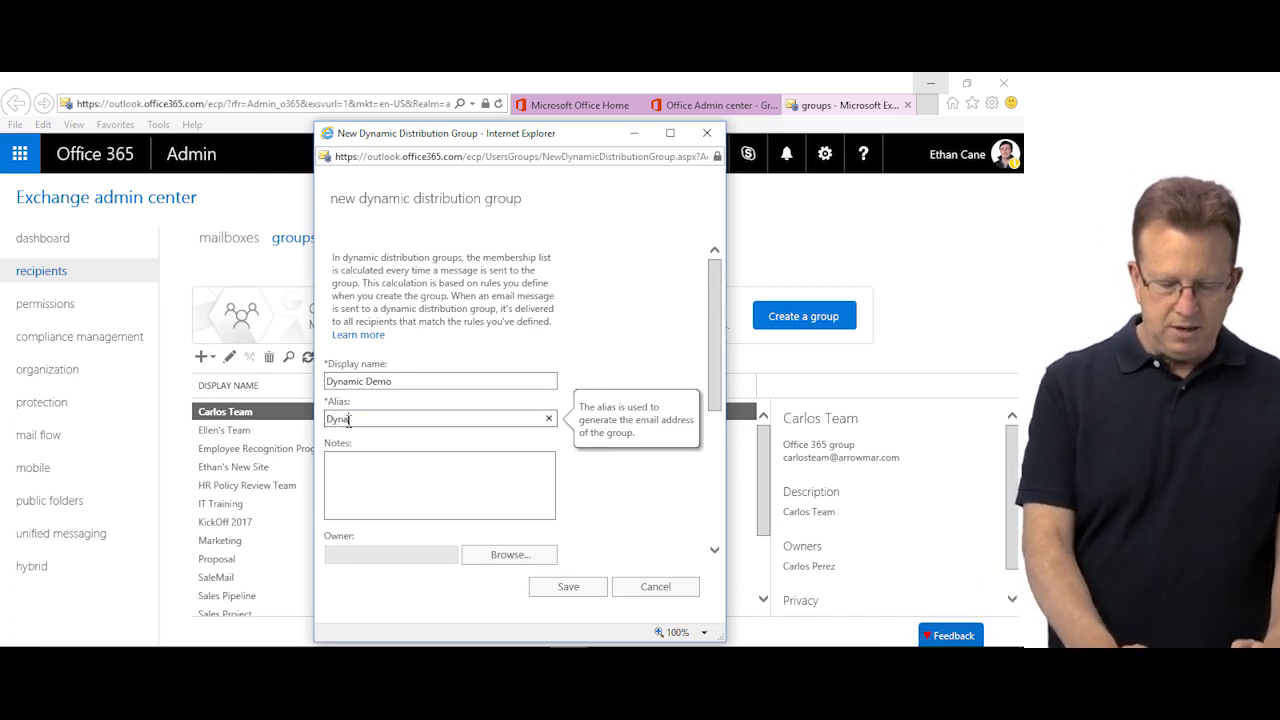
pyautogui.write('mic')
pyautogui.click(386, 487)
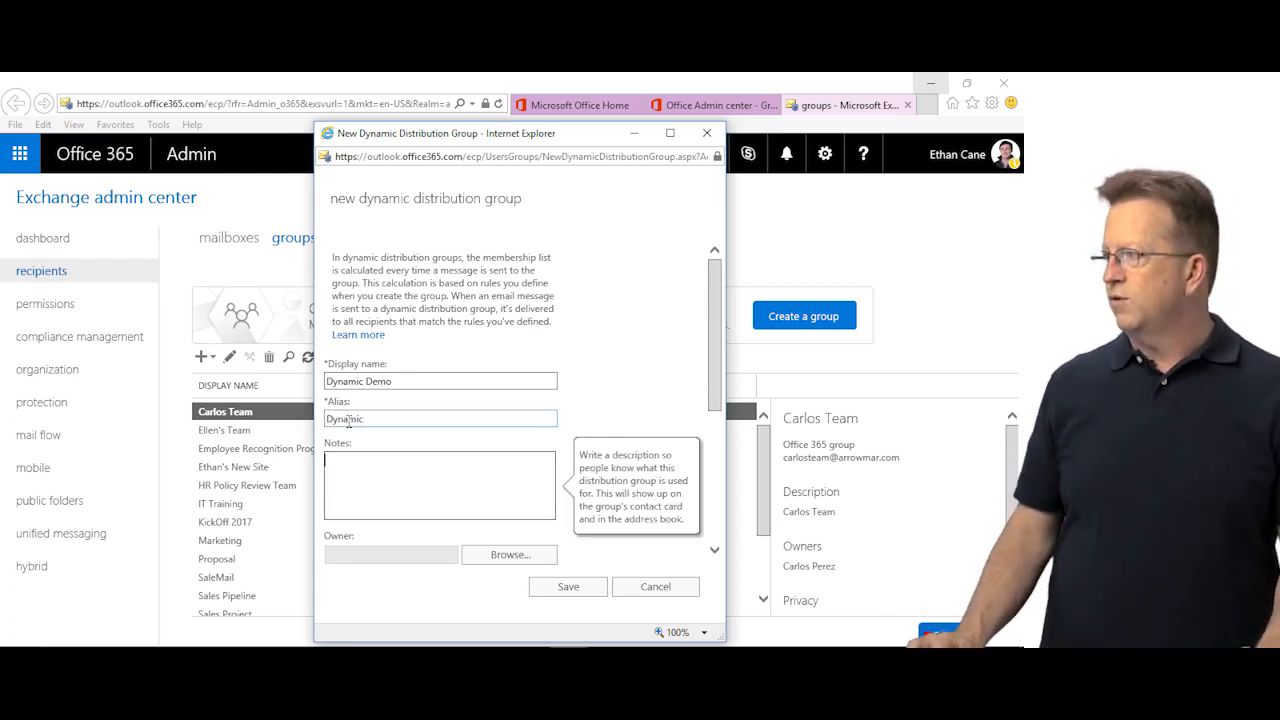
# - Assign the signed-in administrator's account as owner of the new dynamic distribution group
pyautogui.scroll(-1, 391, 489)
pyautogui.scroll(-1, 391, 489)
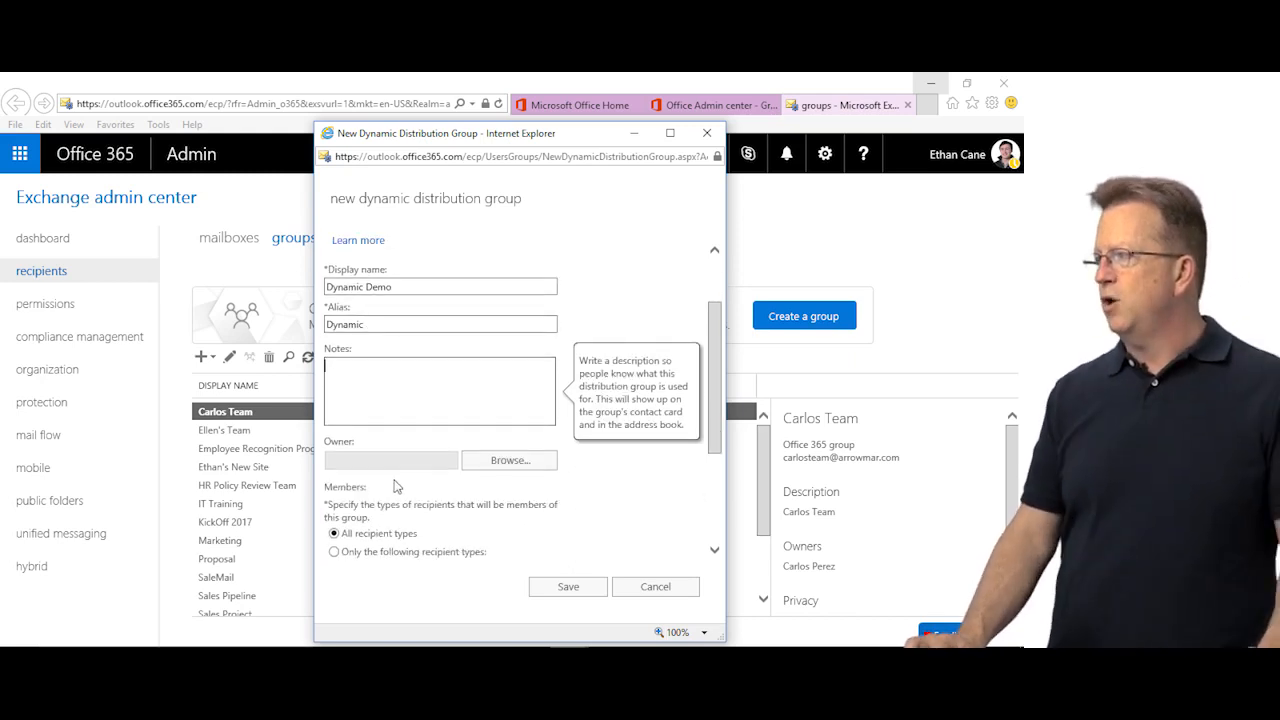
pyautogui.click(498, 464)
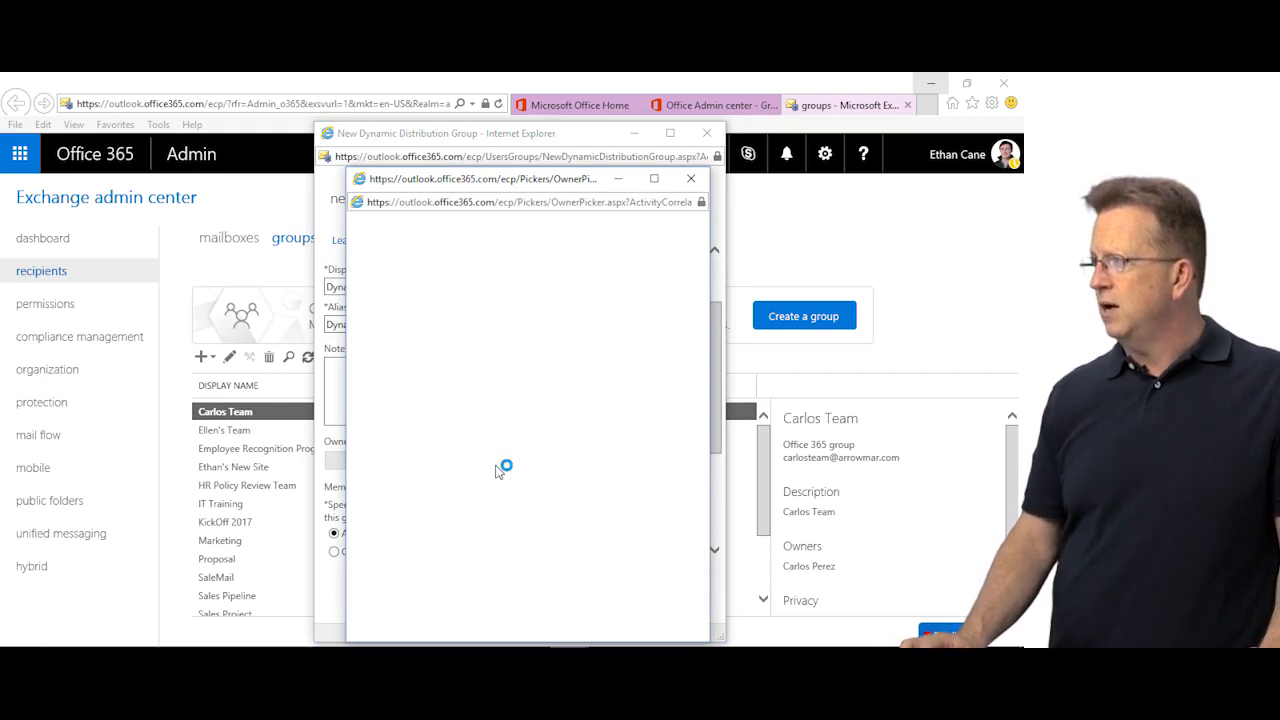
pyautogui.moveTo(501, 186); pyautogui.dragTo(507, 143)
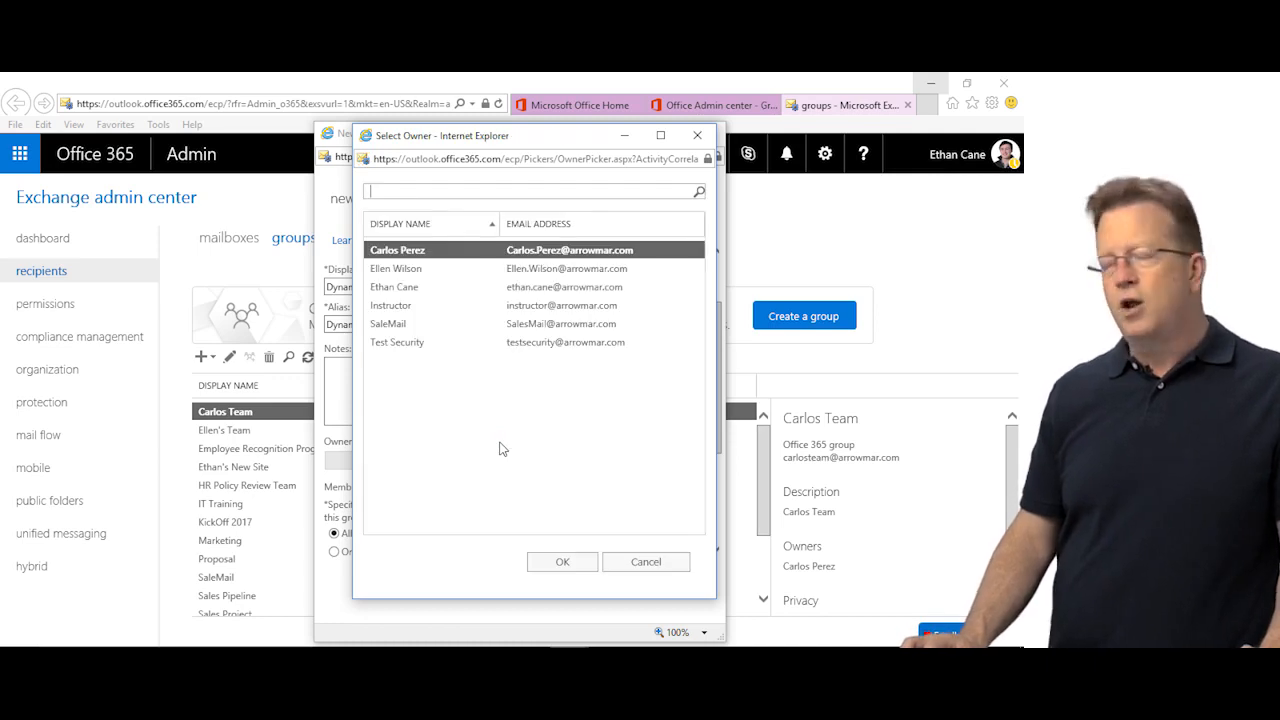
pyautogui.click(378, 288)
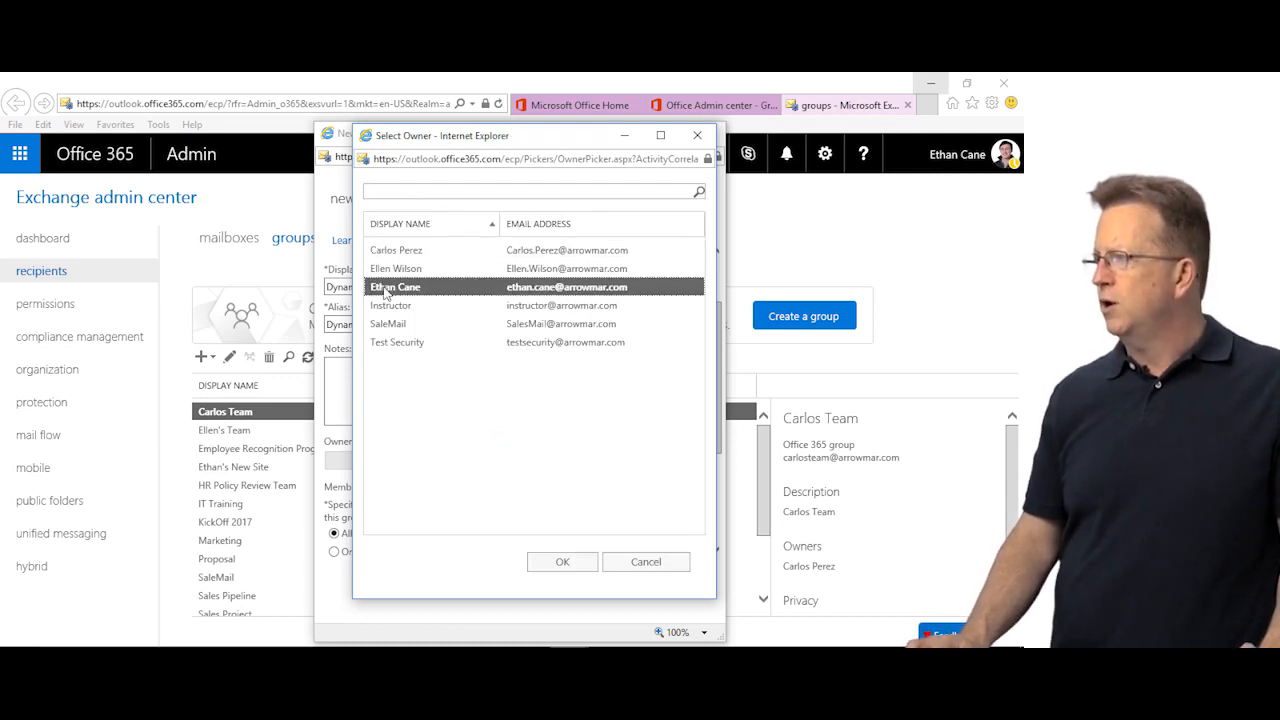
pyautogui.click(566, 566)
# - Add two blank membership rules to the new dynamic distribution group
pyautogui.scroll(-1, 484, 518)
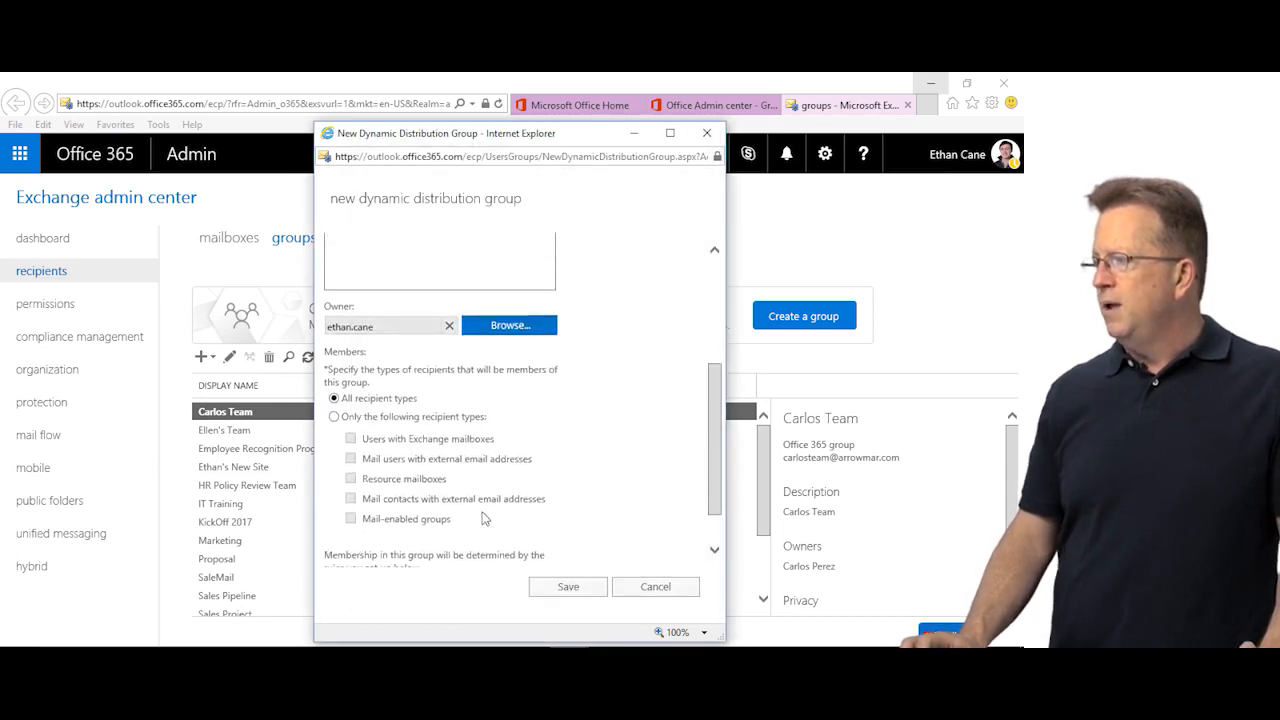
pyautogui.scroll(-1, 489, 519)
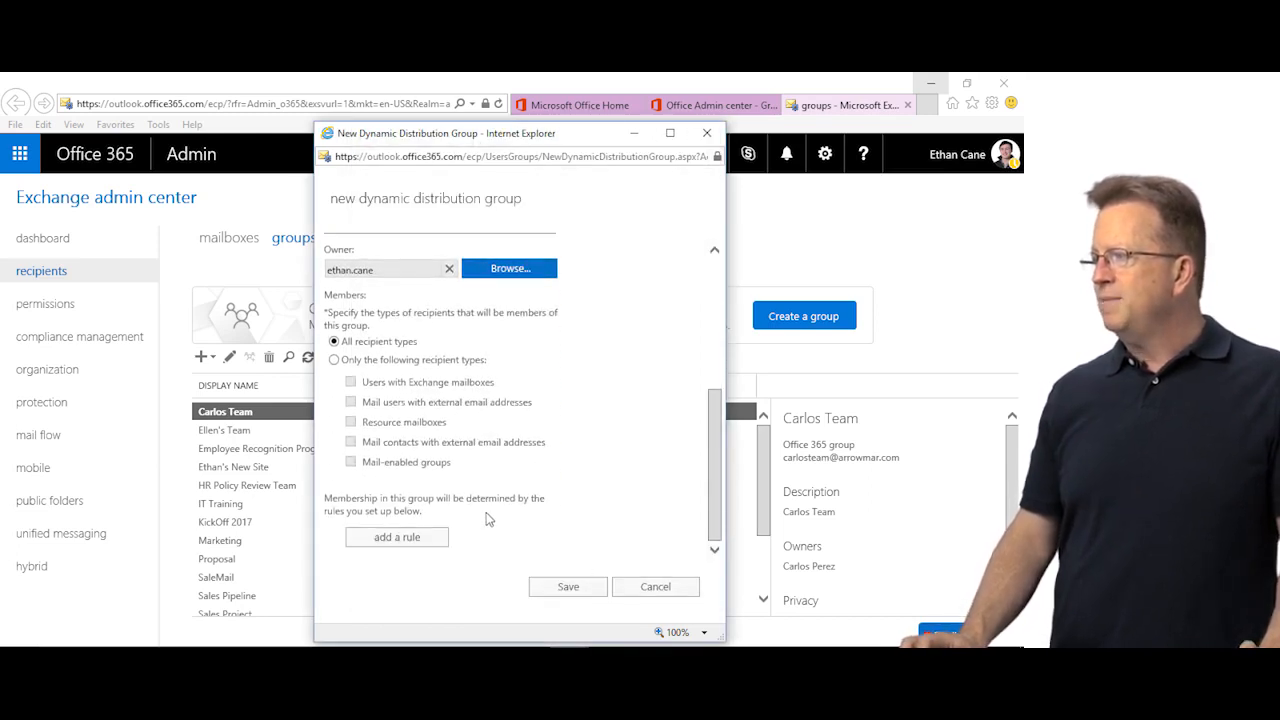
pyautogui.click(419, 539)
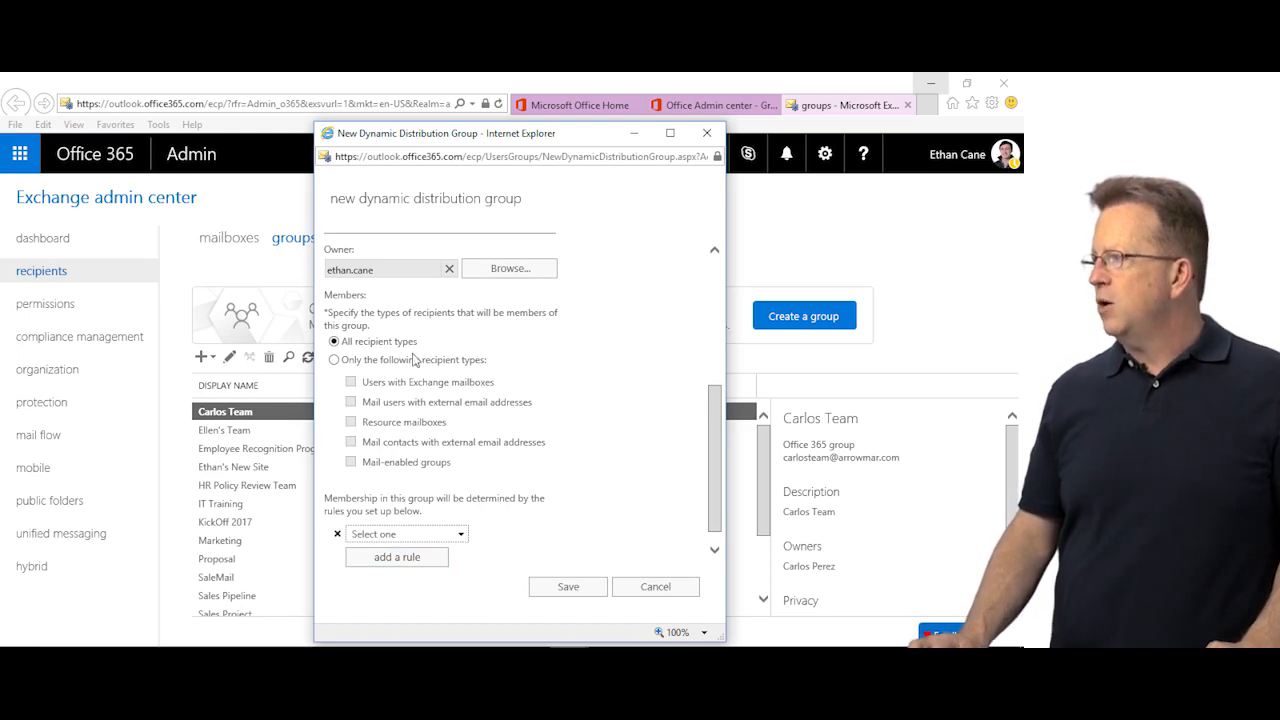
pyautogui.click(410, 560)
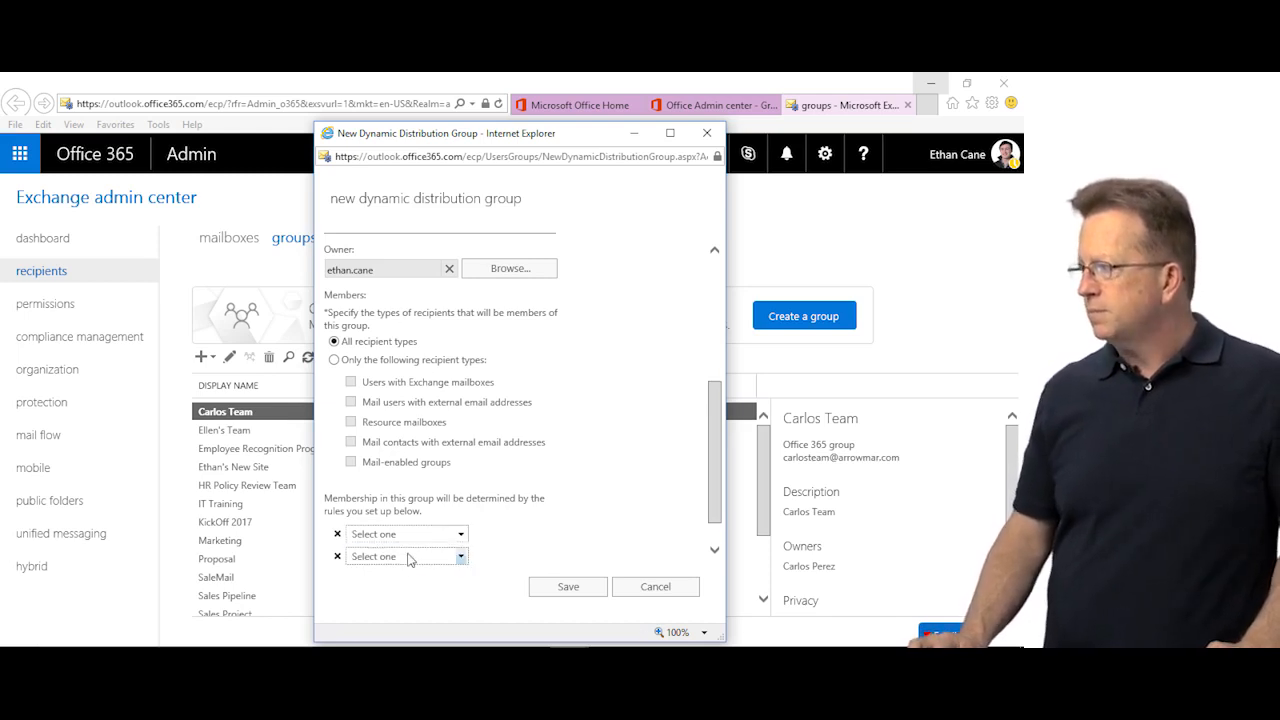
# - Define the first membership rule so that the Department matches the word Accounts
pyautogui.click(458, 534)
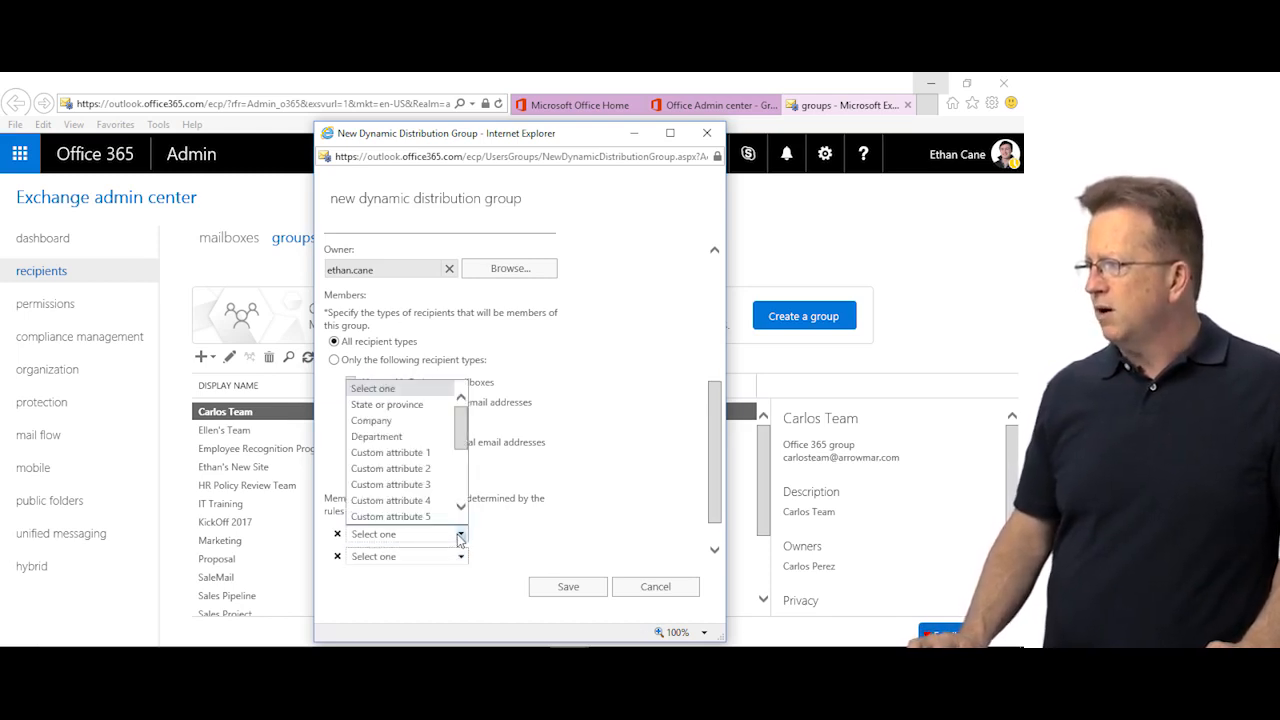
pyautogui.click(382, 436)
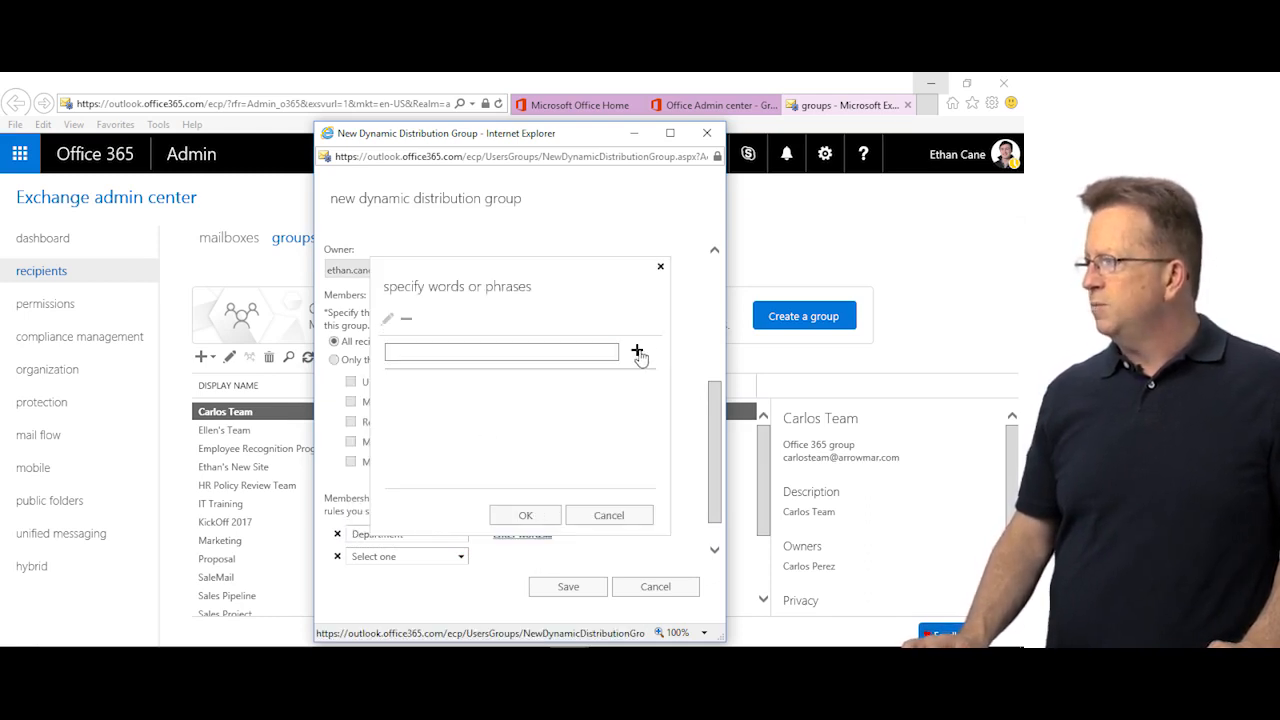
pyautogui.click(606, 348)
pyautogui.write('Ac')
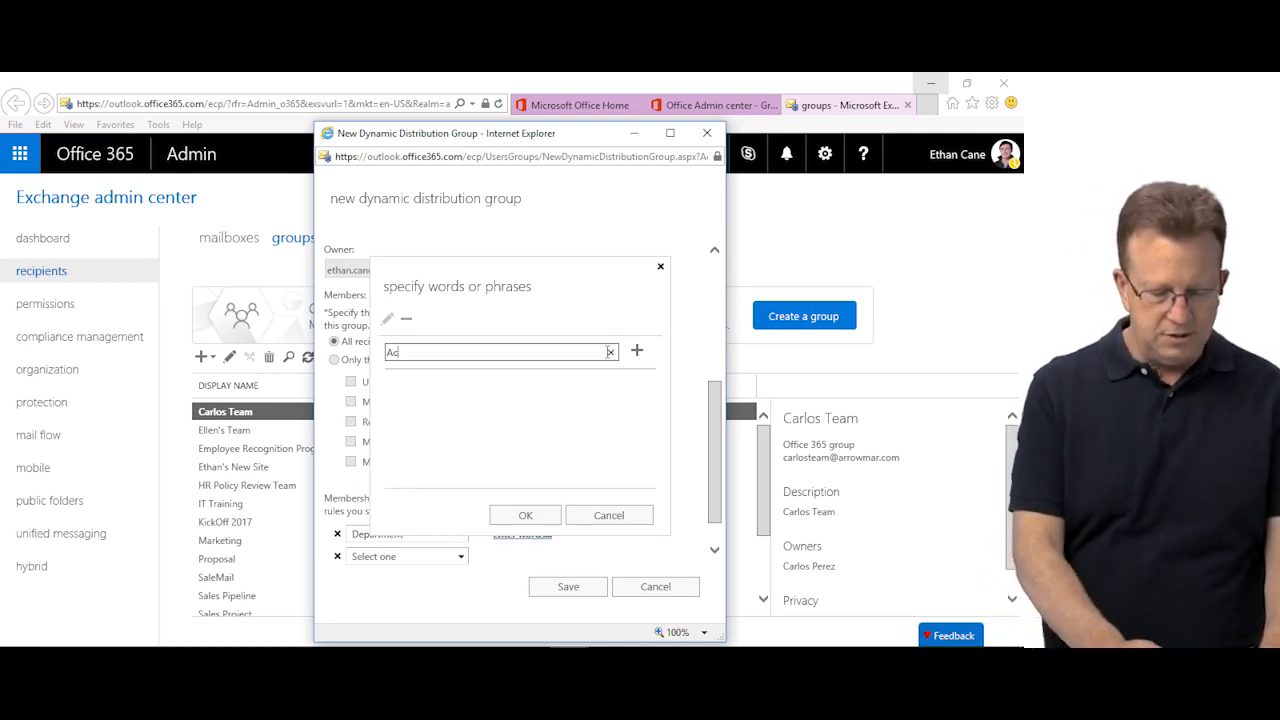
pyautogui.write('counts')
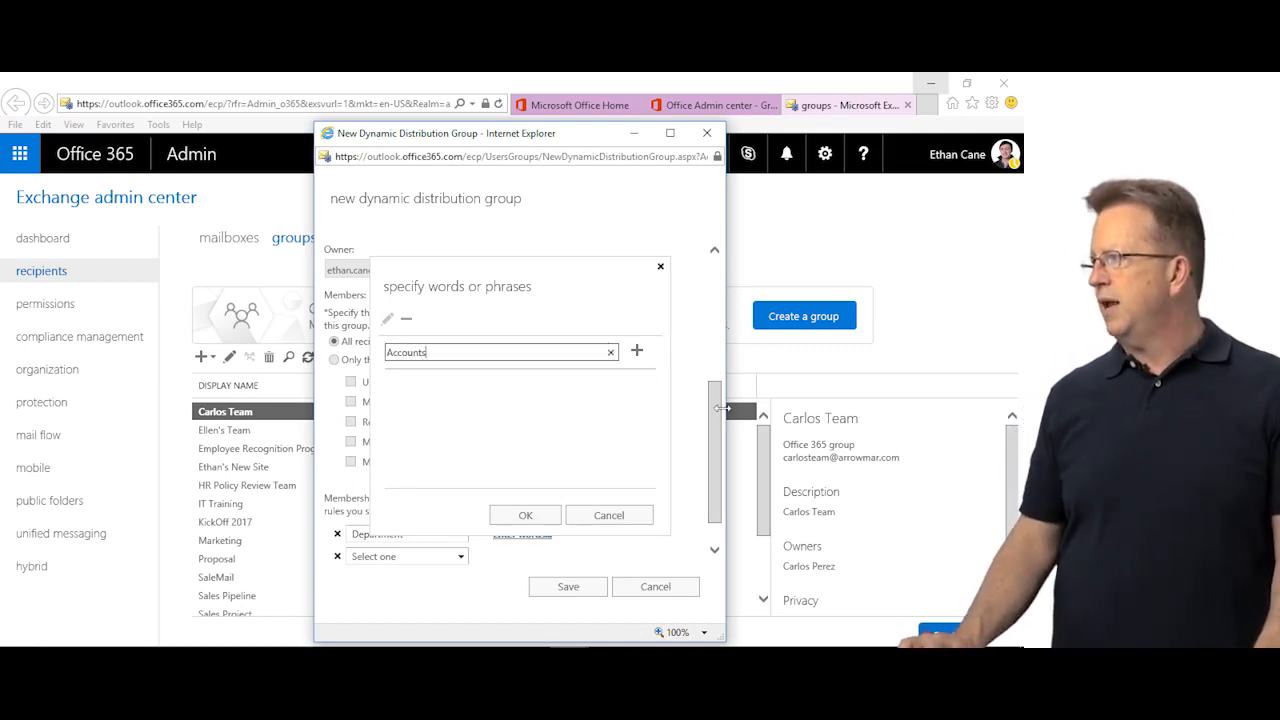
pyautogui.click(637, 350)
pyautogui.click(541, 515)
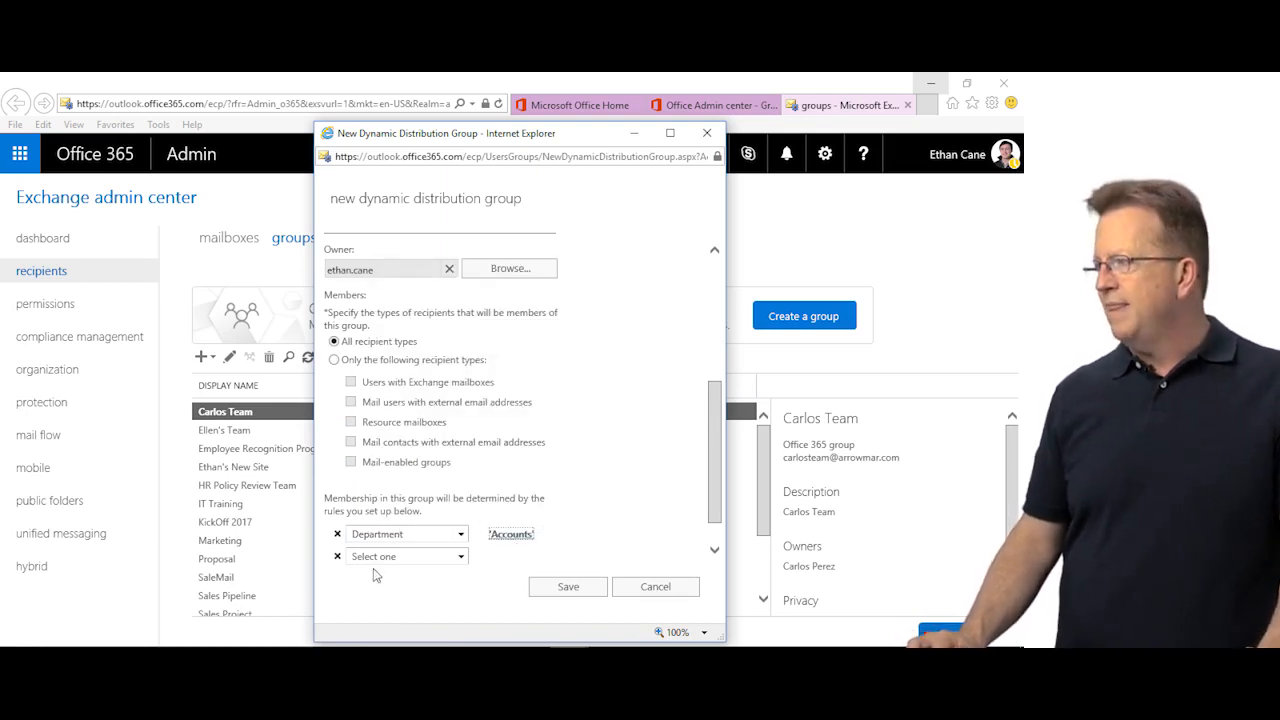
# - Remove the unused second membership rule and save the dynamic distribution group
pyautogui.click(337, 556)
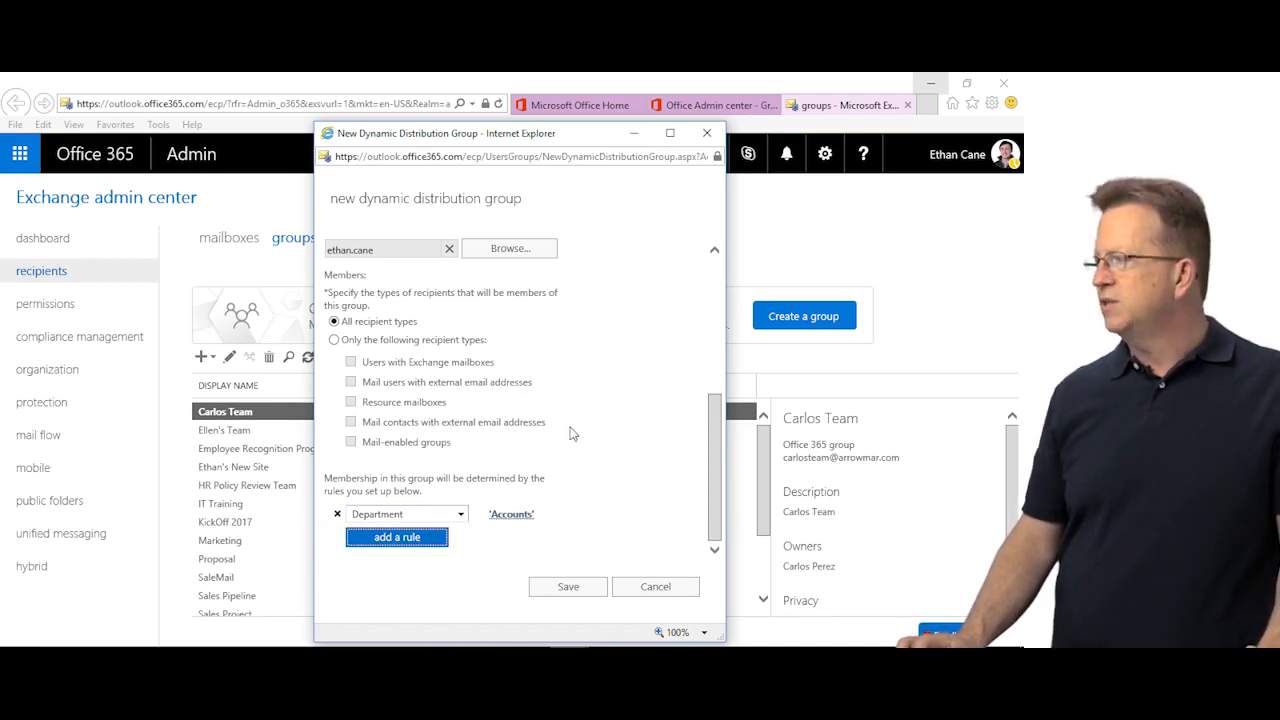
pyautogui.click(566, 587)
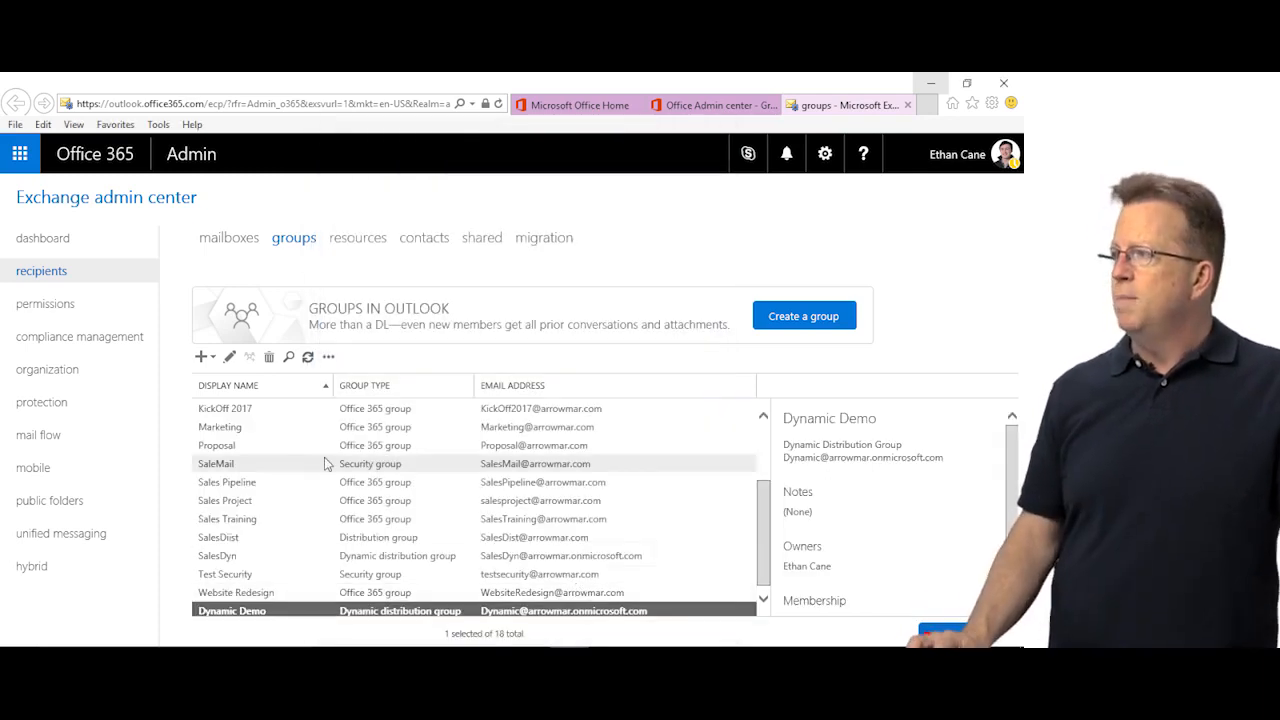
# - Start creating a standard distribution group, switching from the Office 365 group form to the distribution group form
pyautogui.click(205, 360)
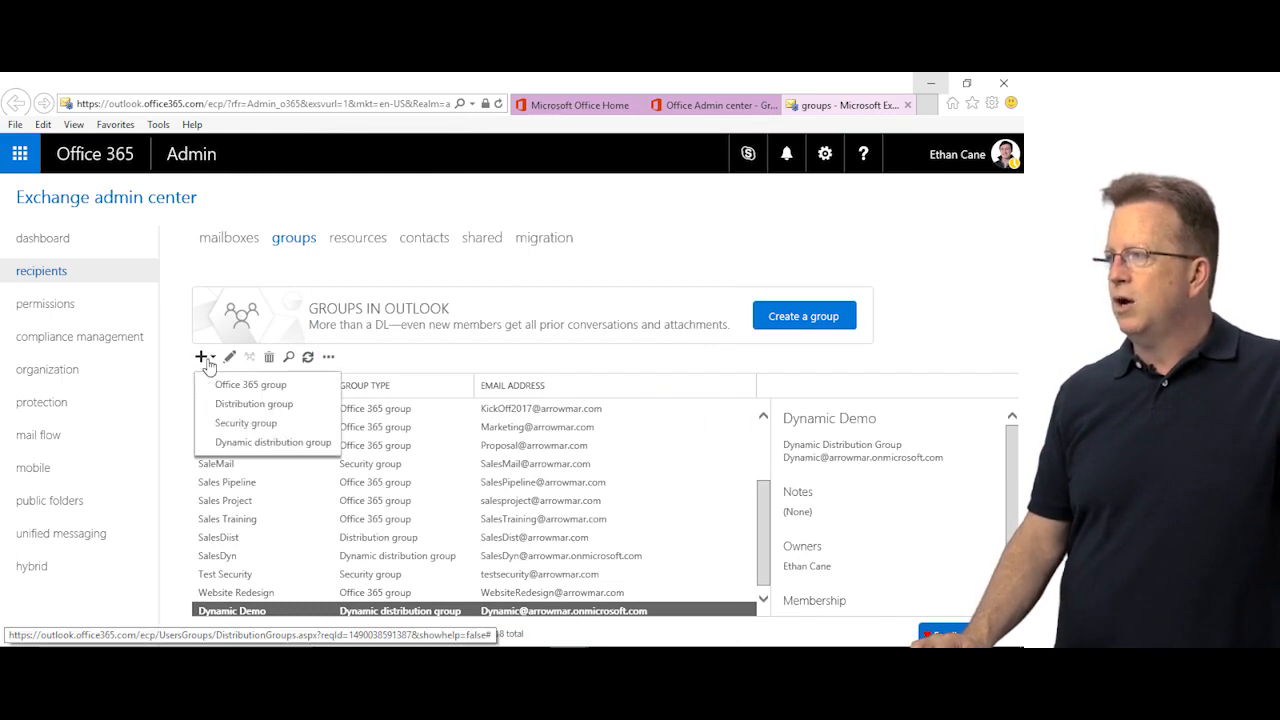
pyautogui.click(246, 405)
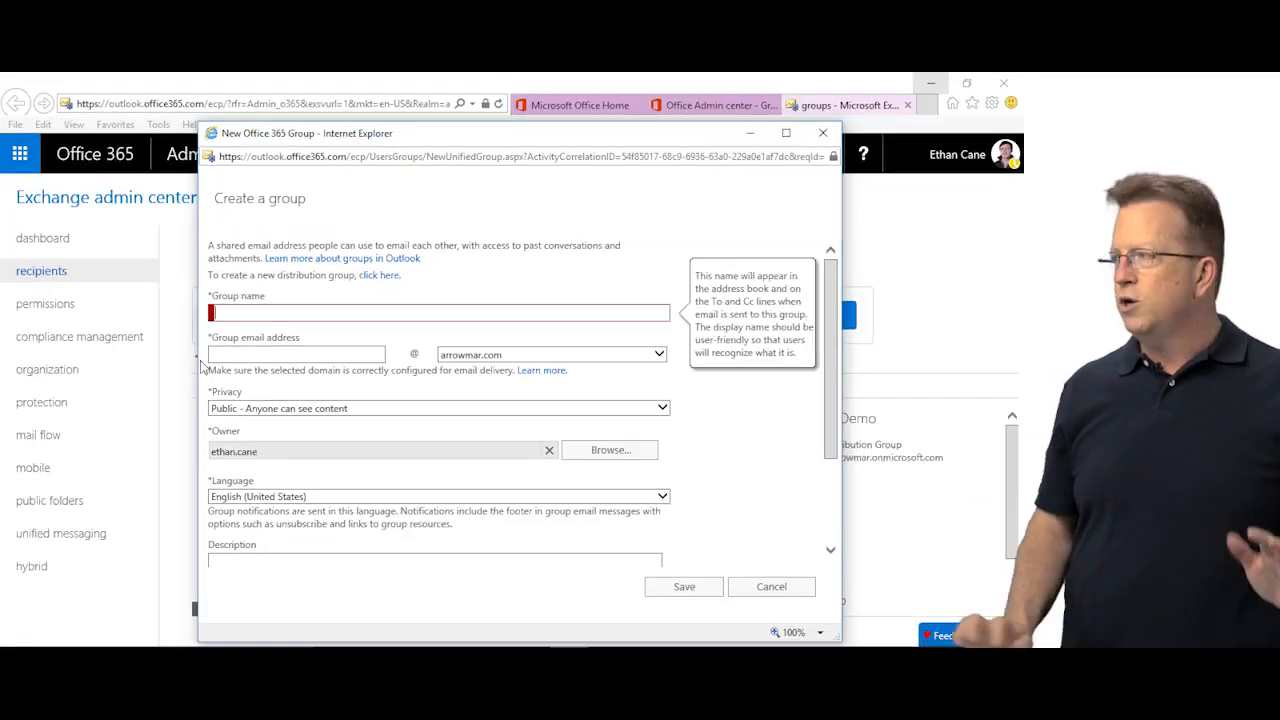
pyautogui.click(376, 277)
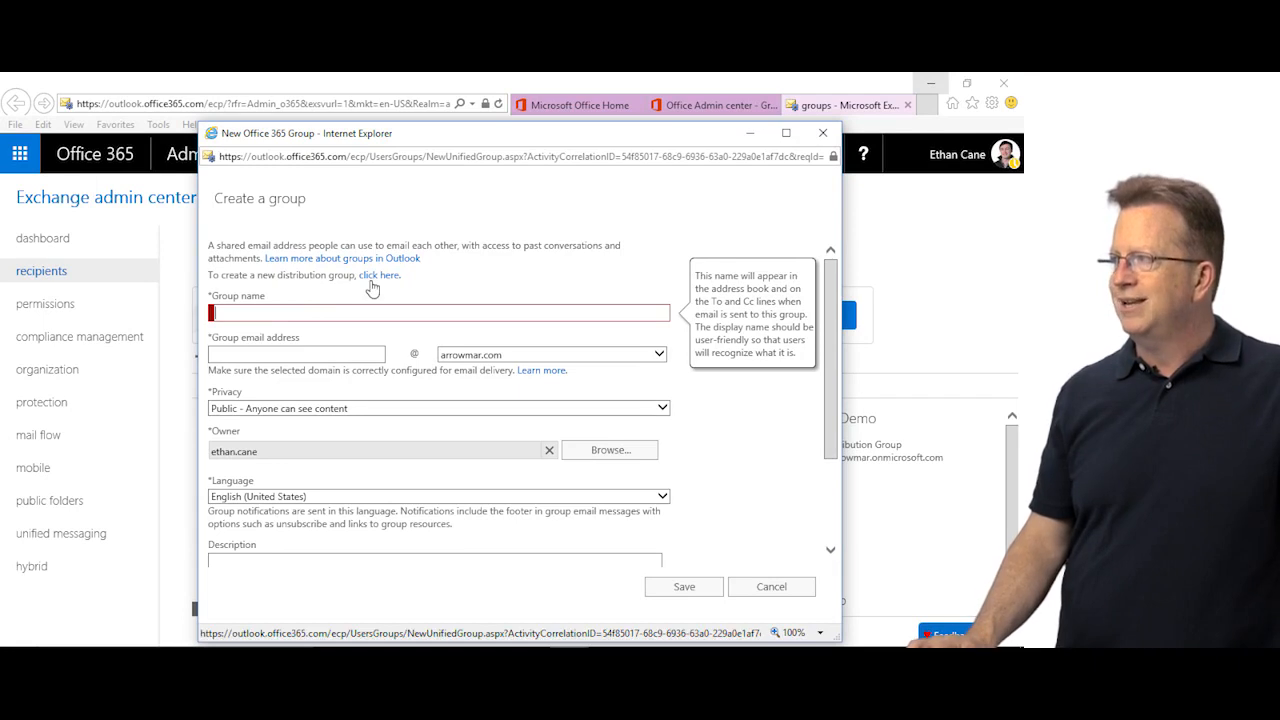